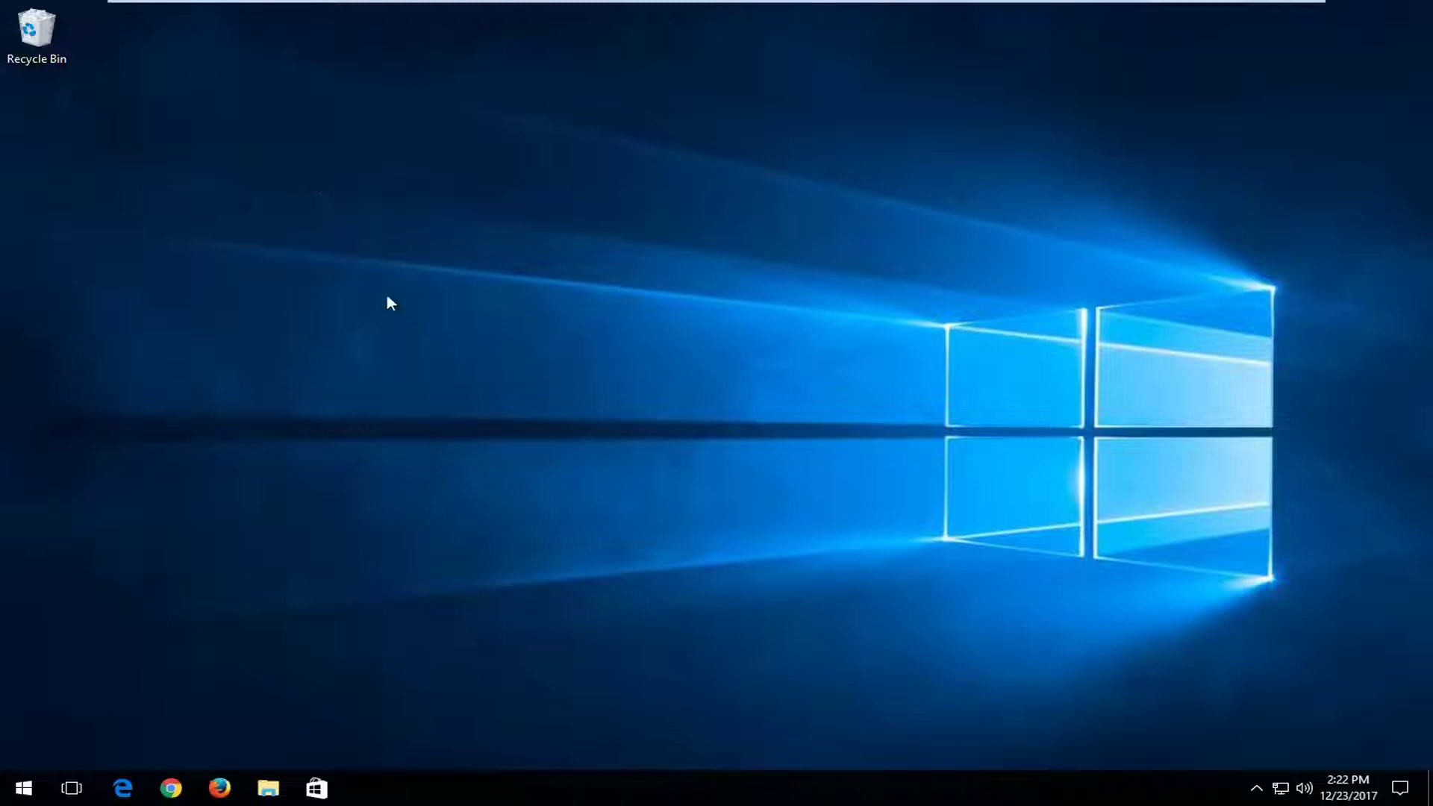
Step: Launch the Services console from the Start menu search
left_click(20, 796)
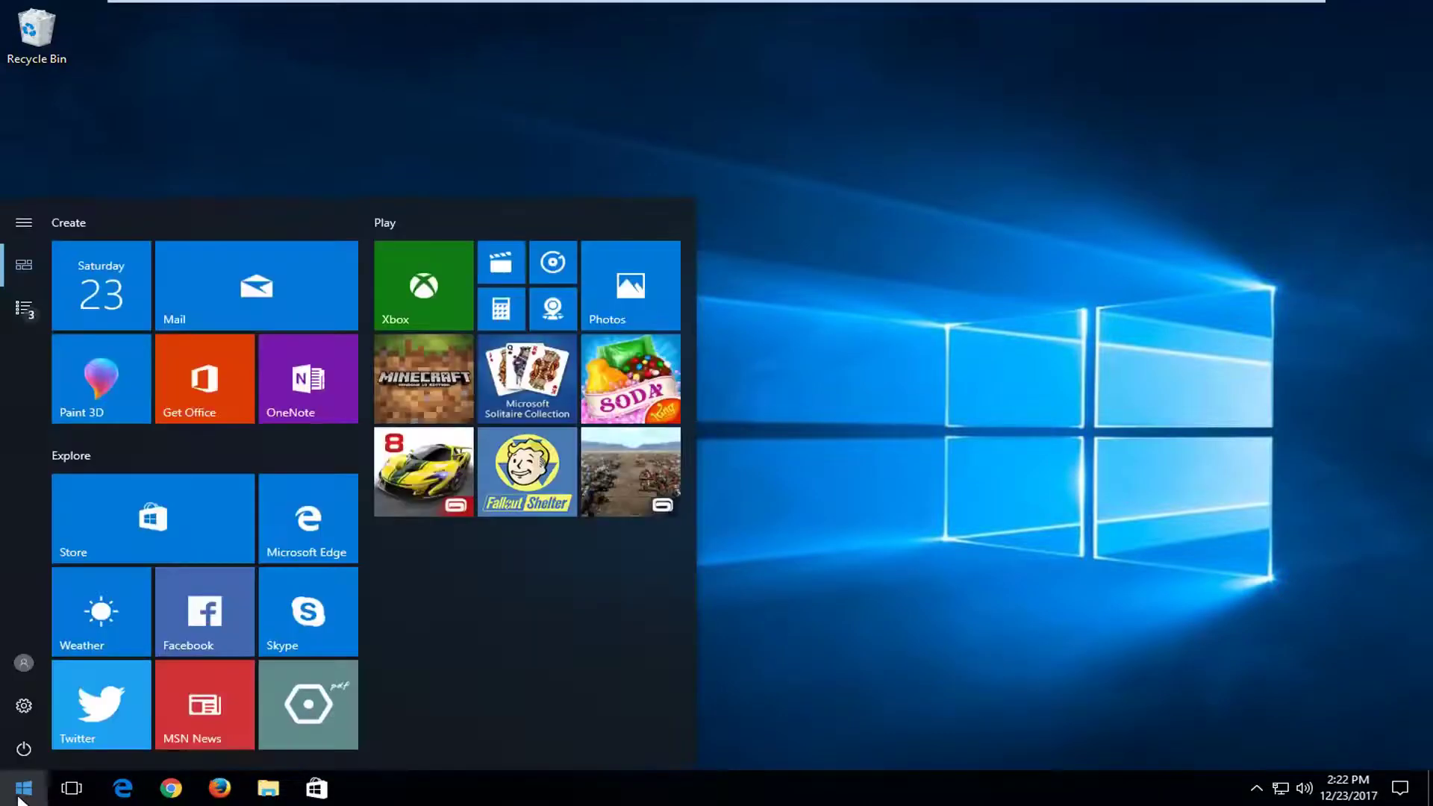
type("services")
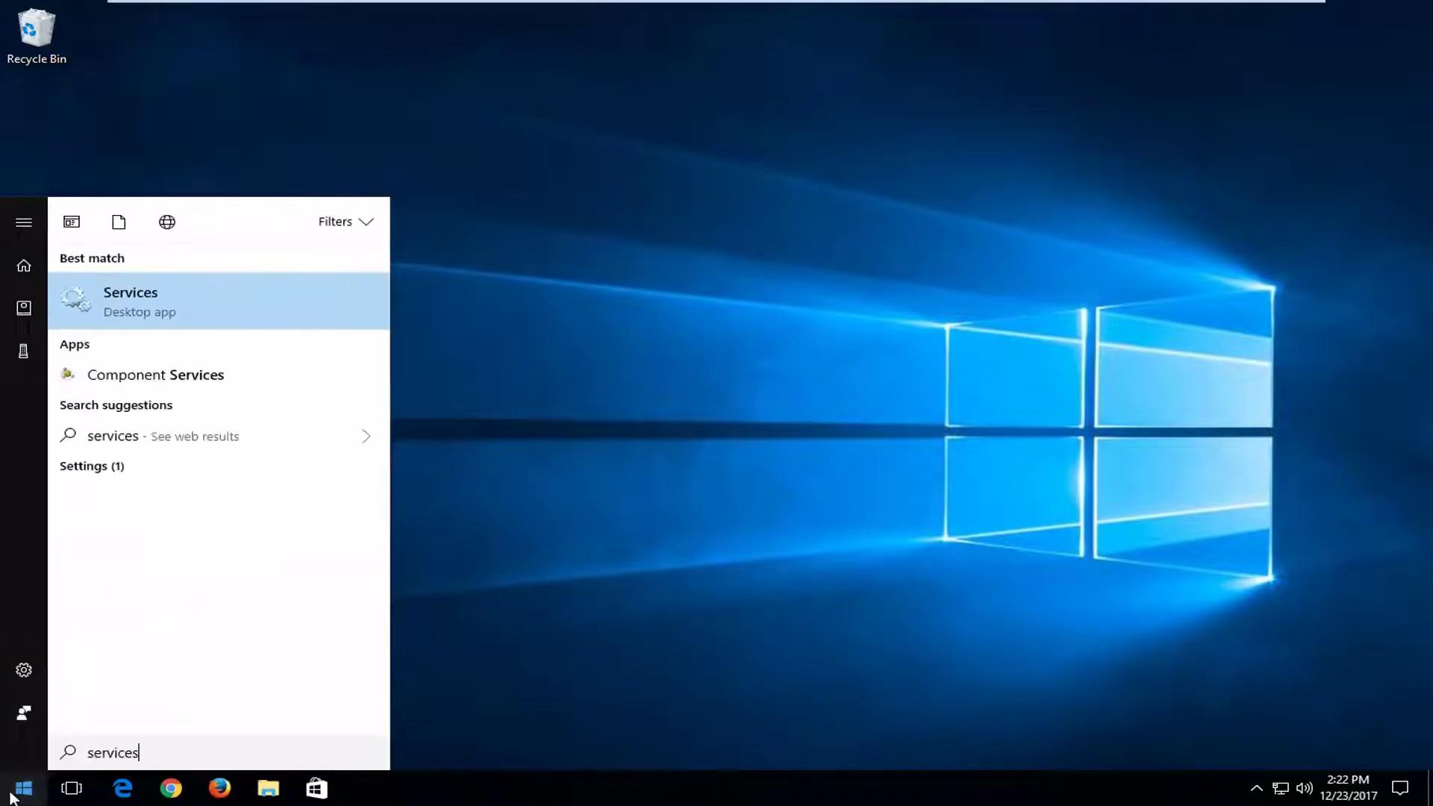
left_click(151, 297)
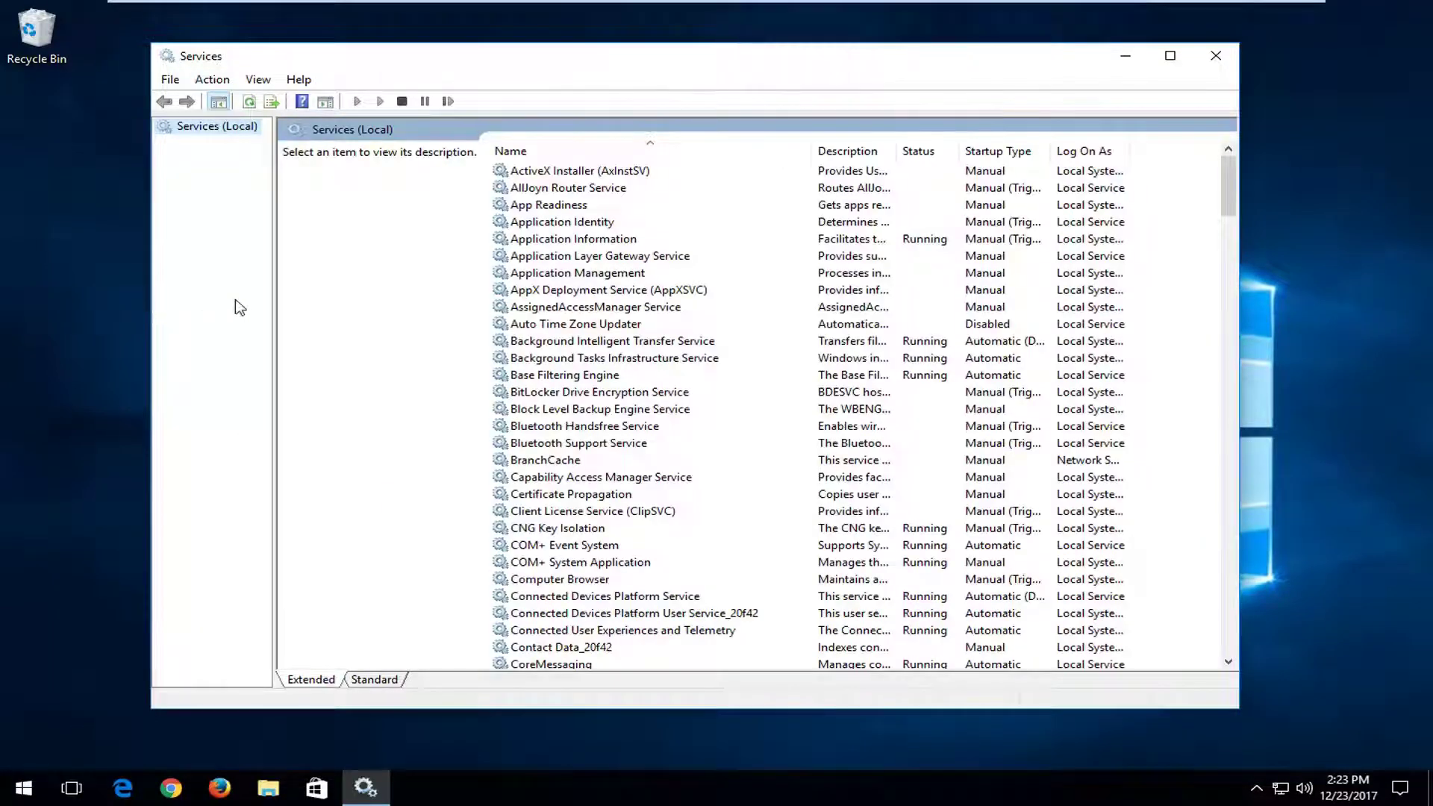
Step: Stop the Background Intelligent Transfer Service, leaving its startup type Automatic (Delayed Start)
left_click(587, 343)
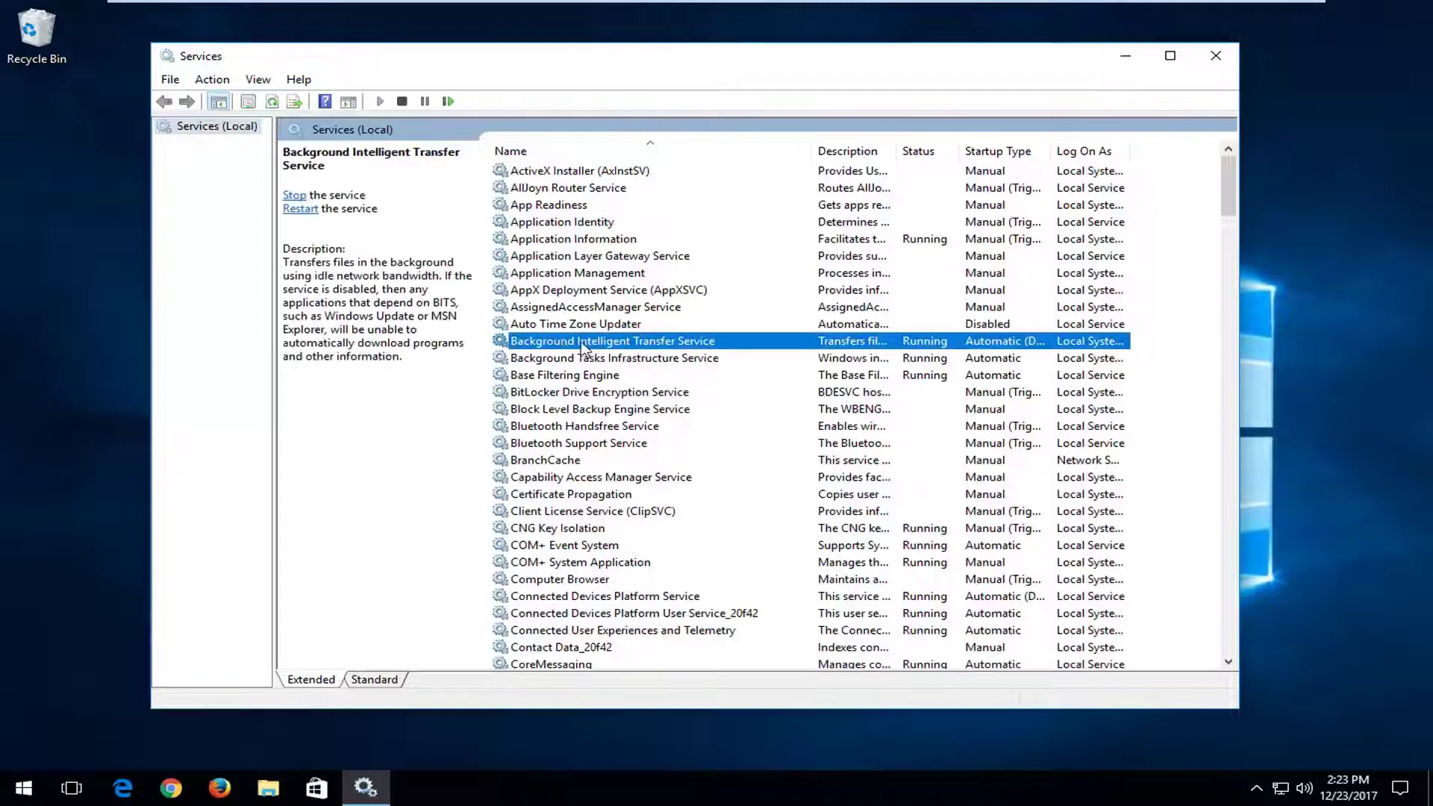
double_click(658, 348)
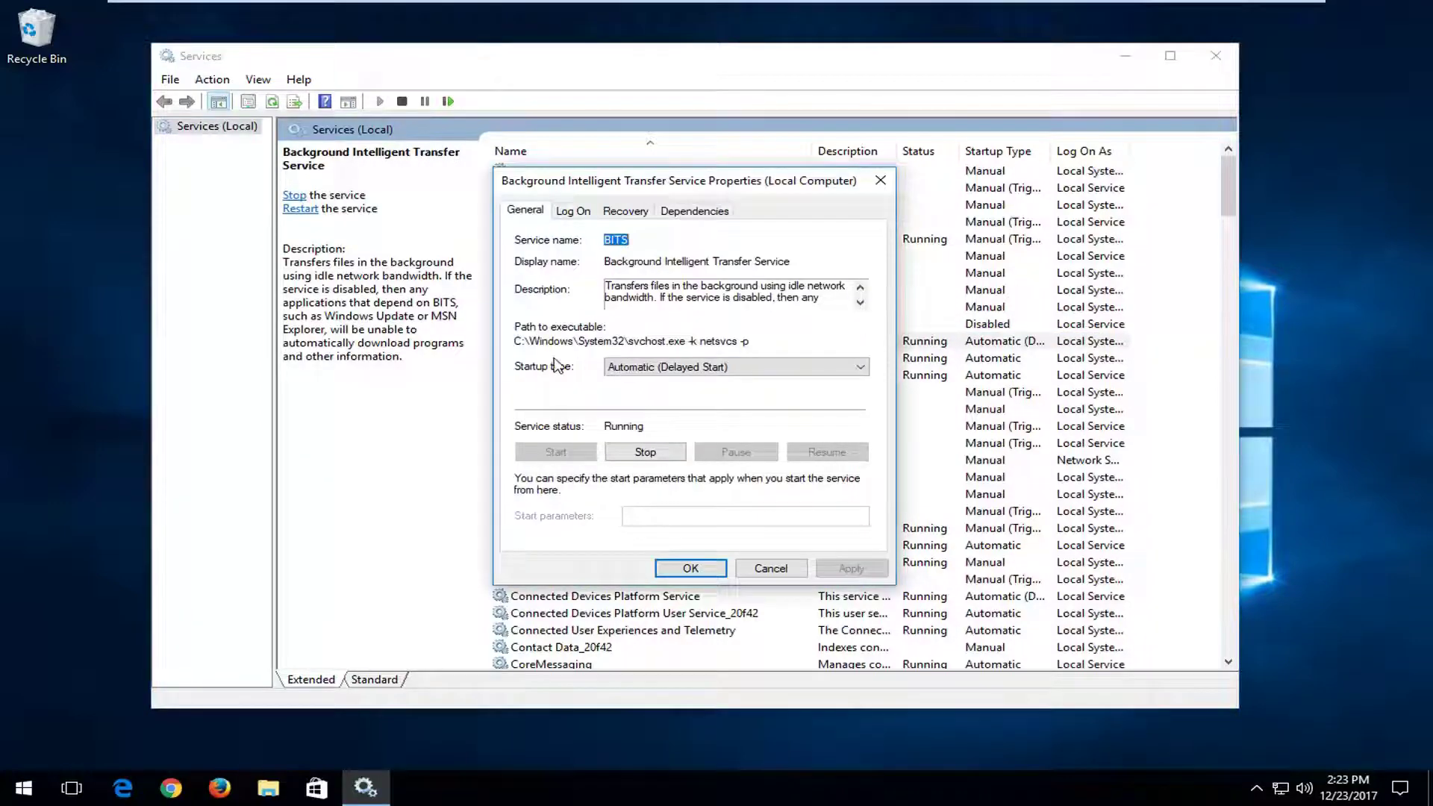
left_click(658, 371)
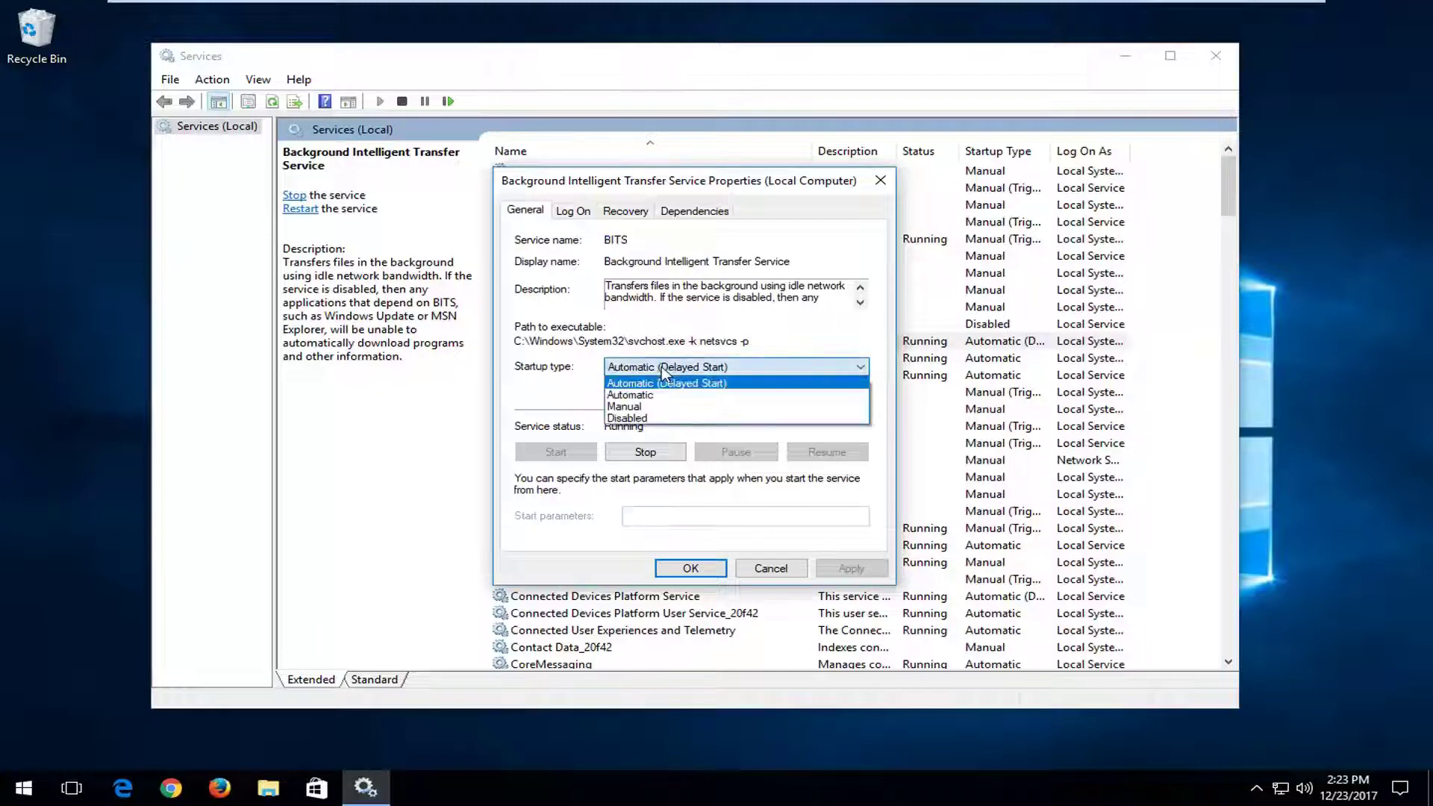
left_click(548, 377)
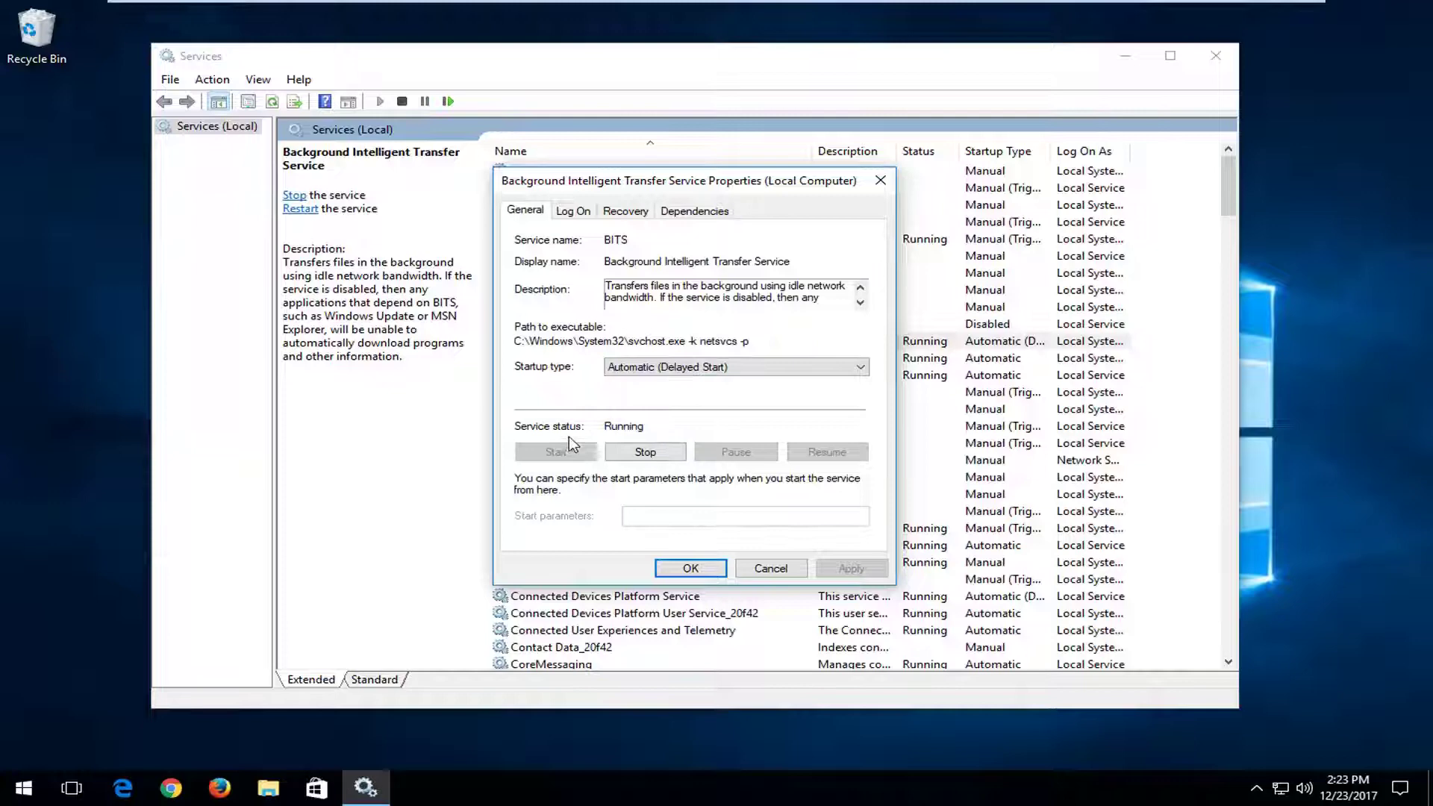
left_click(646, 453)
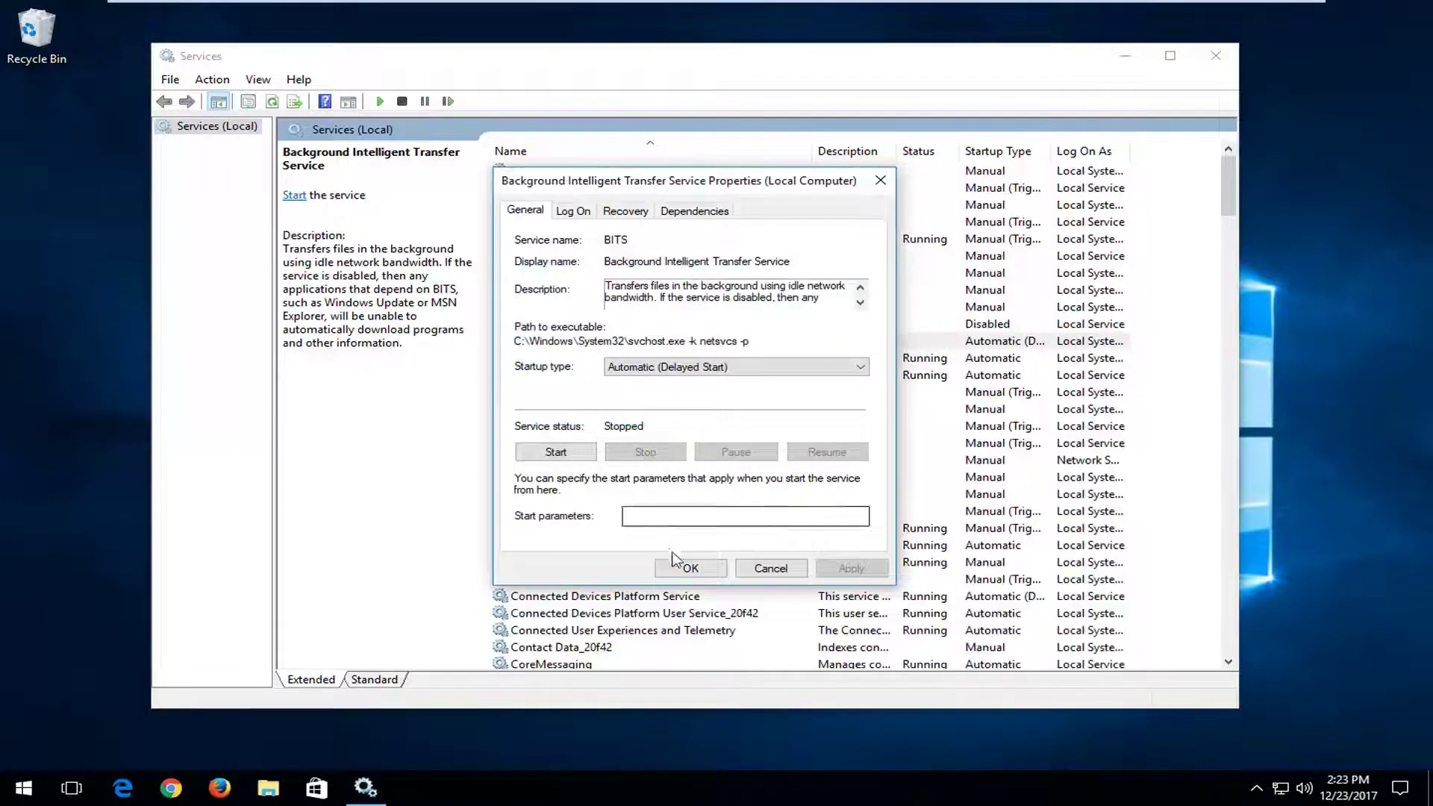
left_click(690, 568)
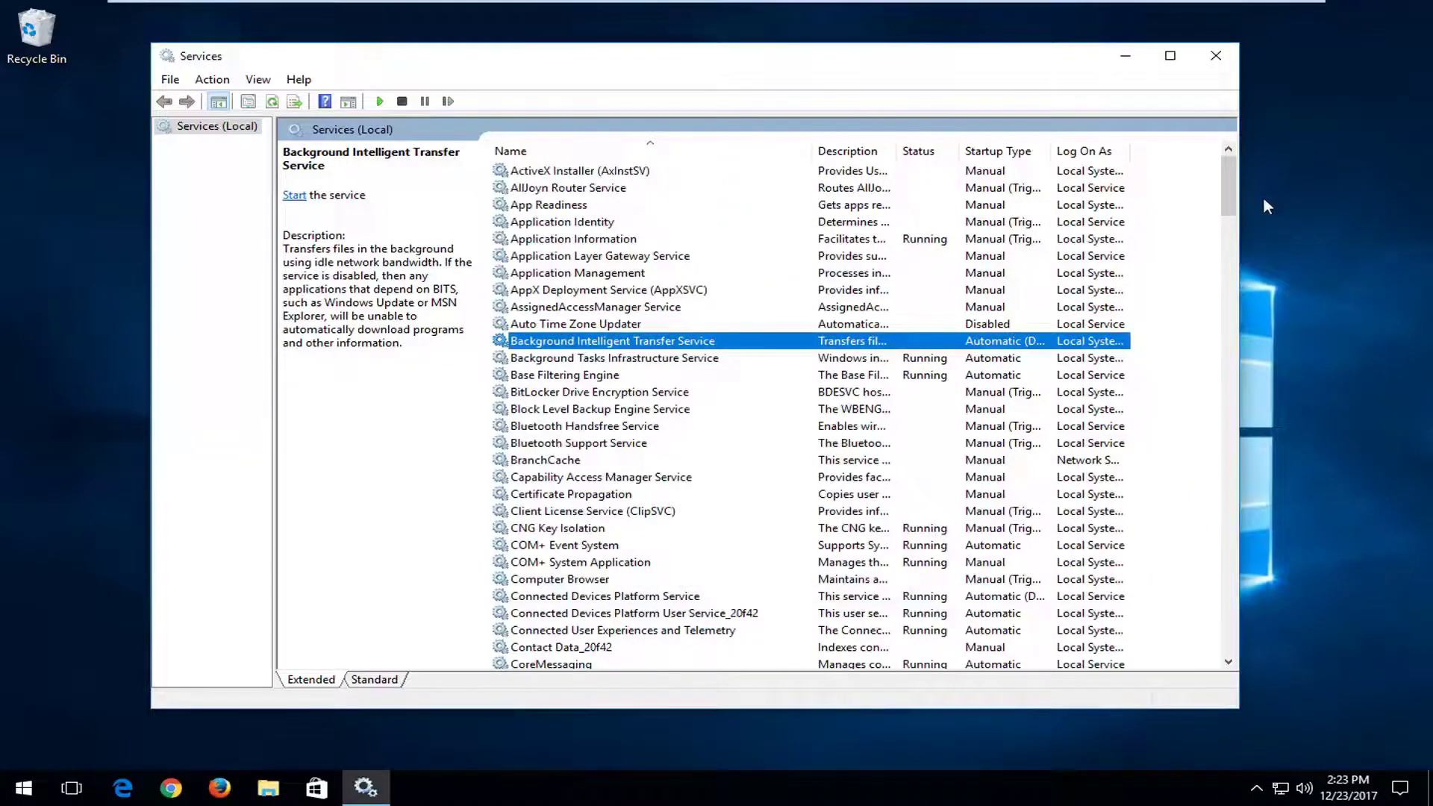
left_click_drag(1229, 185, 1229, 551)
Step: Stop the Windows Update service with startup type Automatic applied, then close Services
left_click(555, 603)
scroll(553, 607, "down", 3)
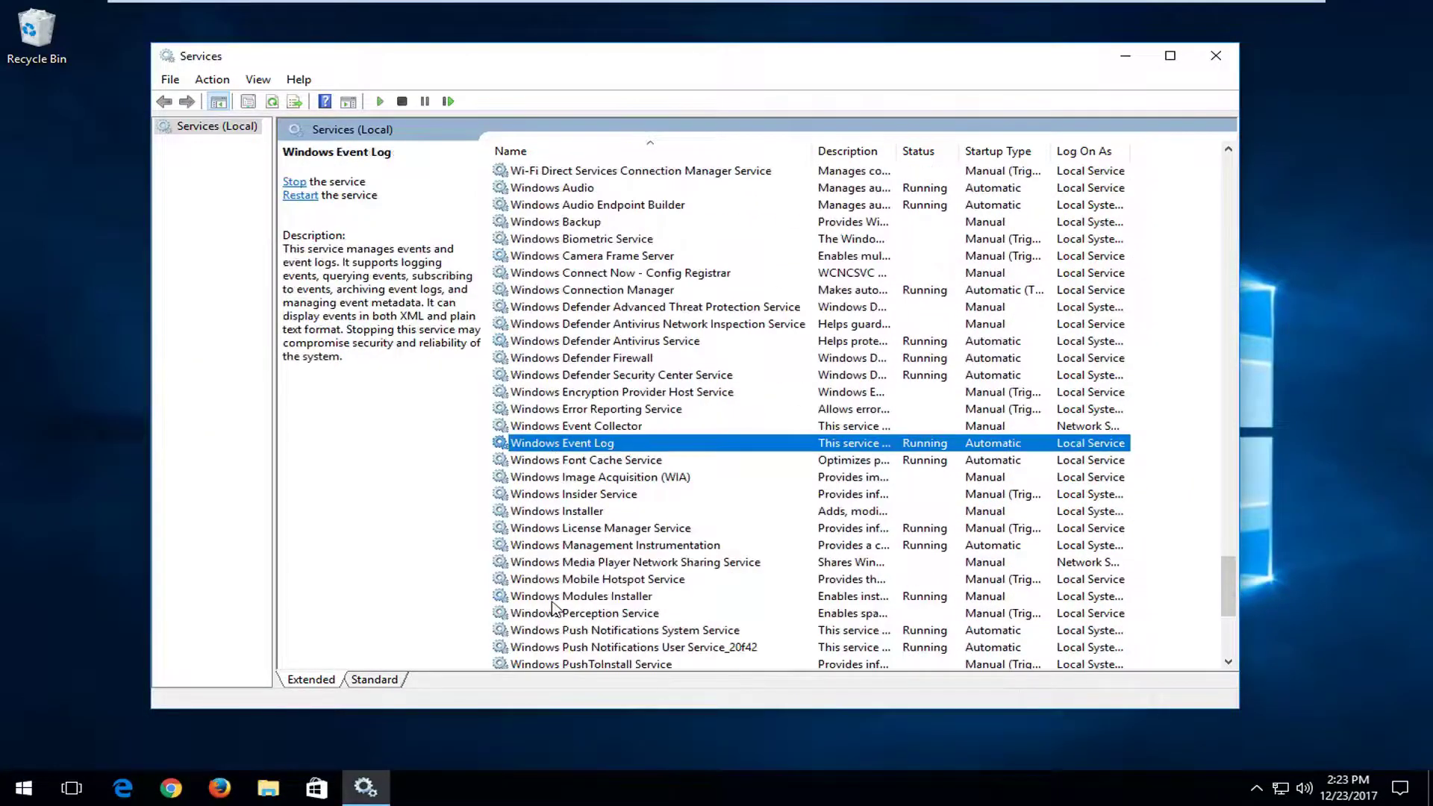
scroll(553, 609, "down", 5)
scroll(551, 602, "down", 1)
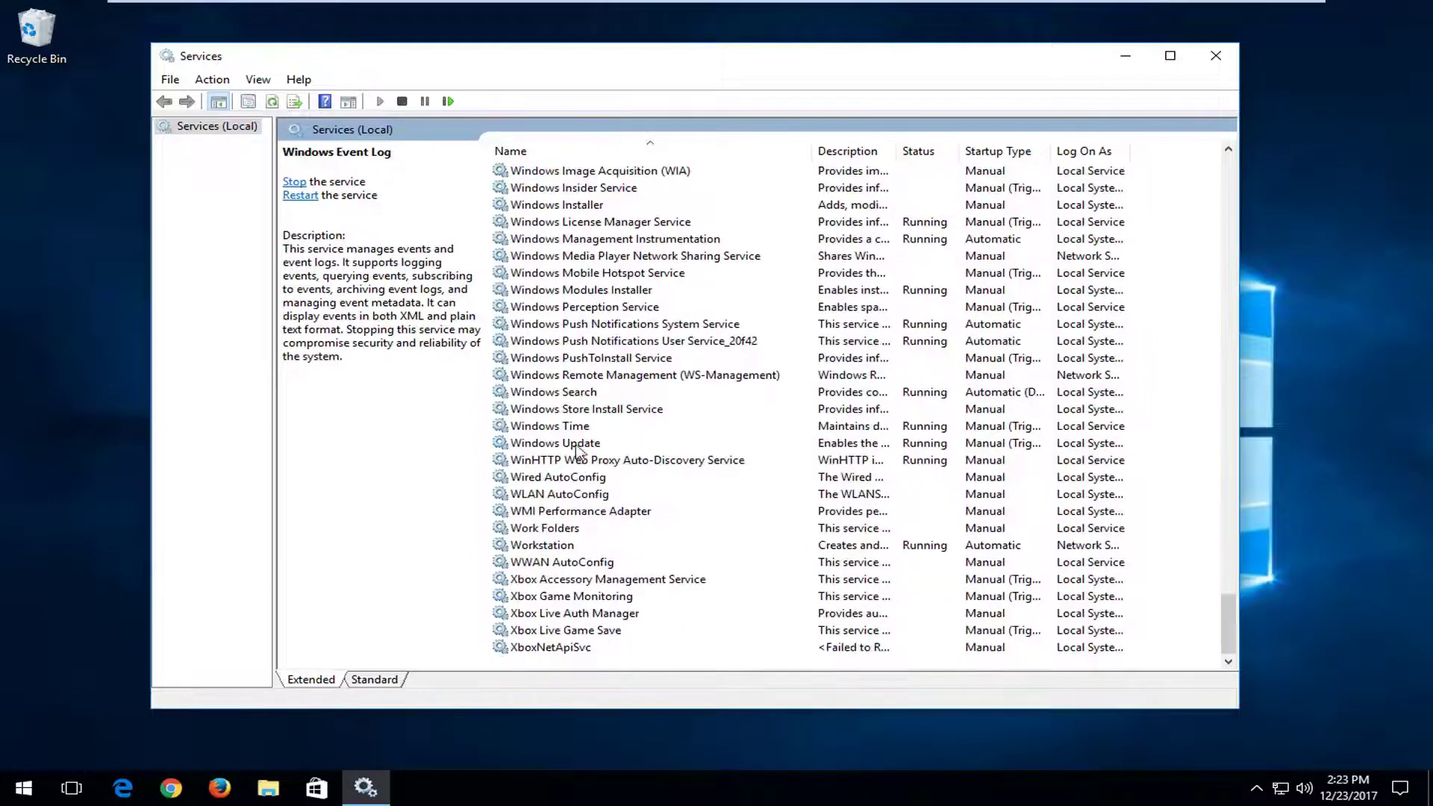
left_click(564, 446)
double_click(566, 446)
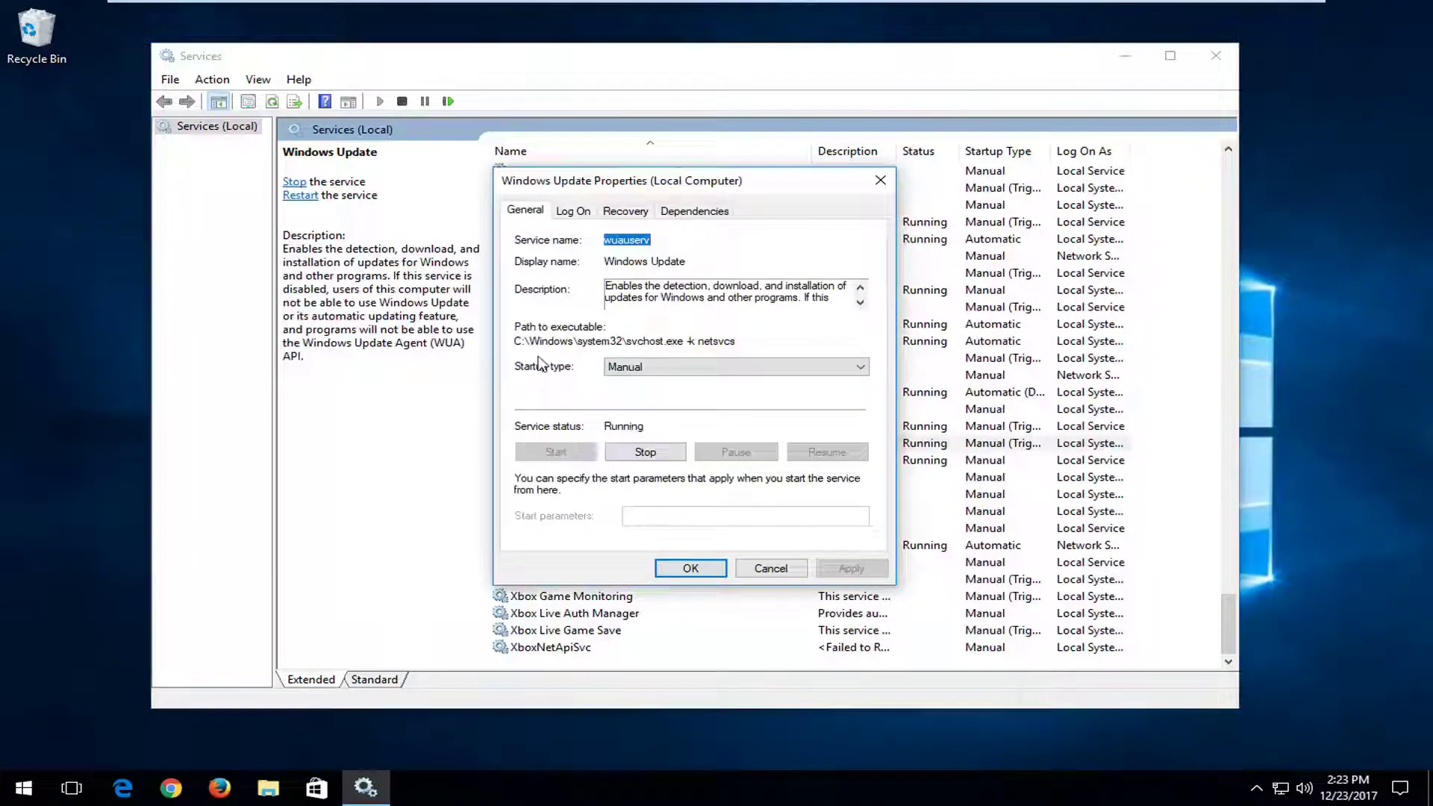
left_click(661, 371)
left_click(629, 394)
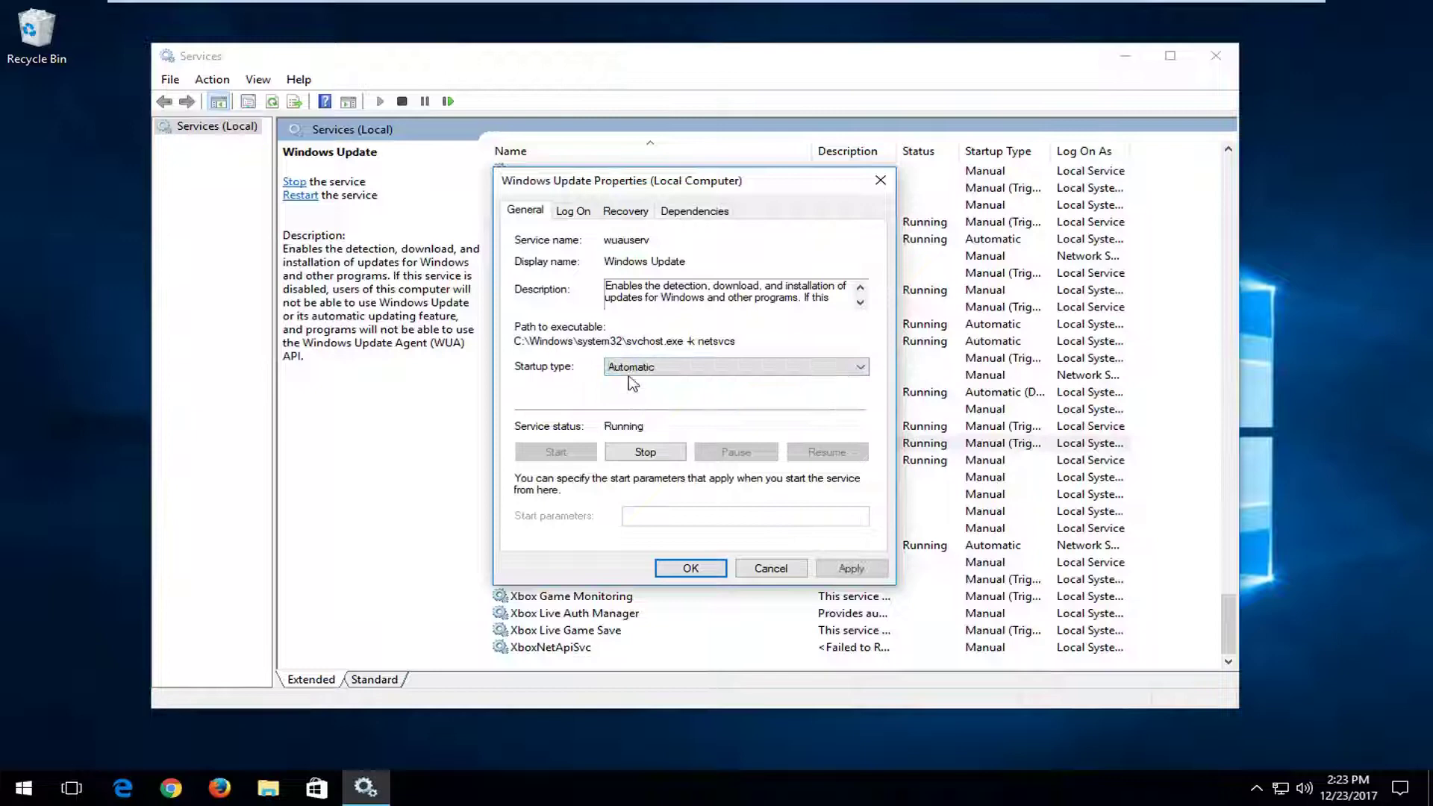
left_click(632, 392)
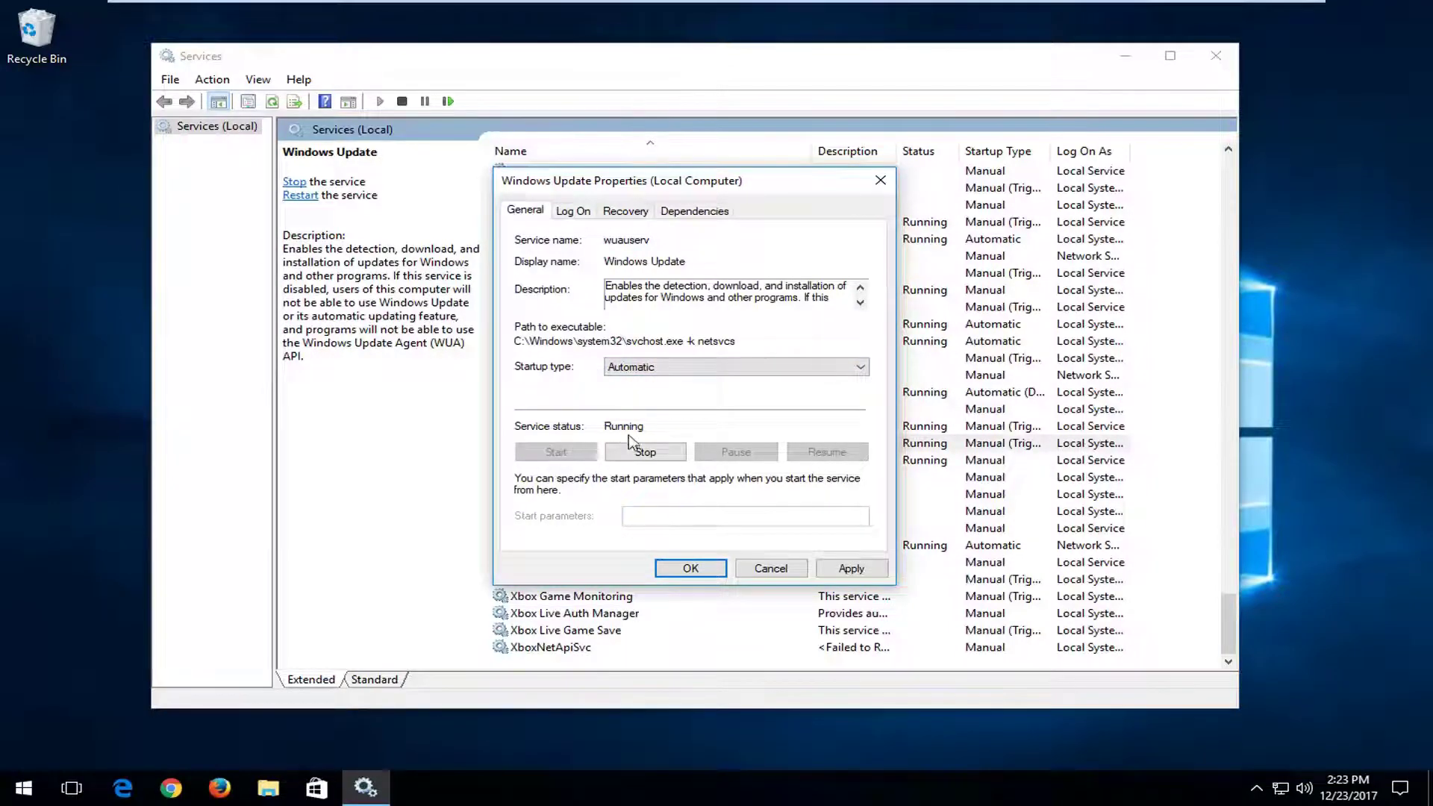
left_click(636, 459)
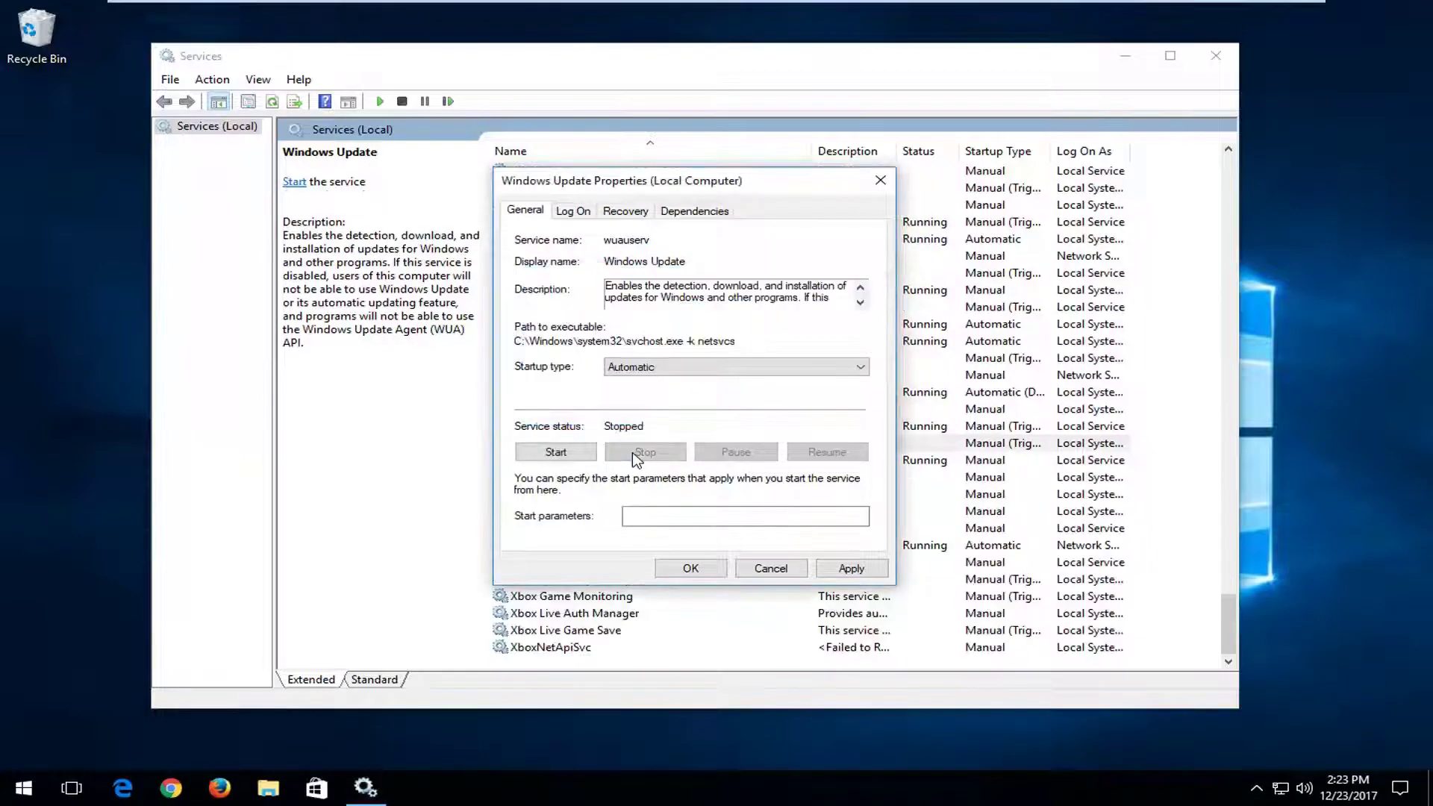
left_click(848, 569)
left_click(687, 567)
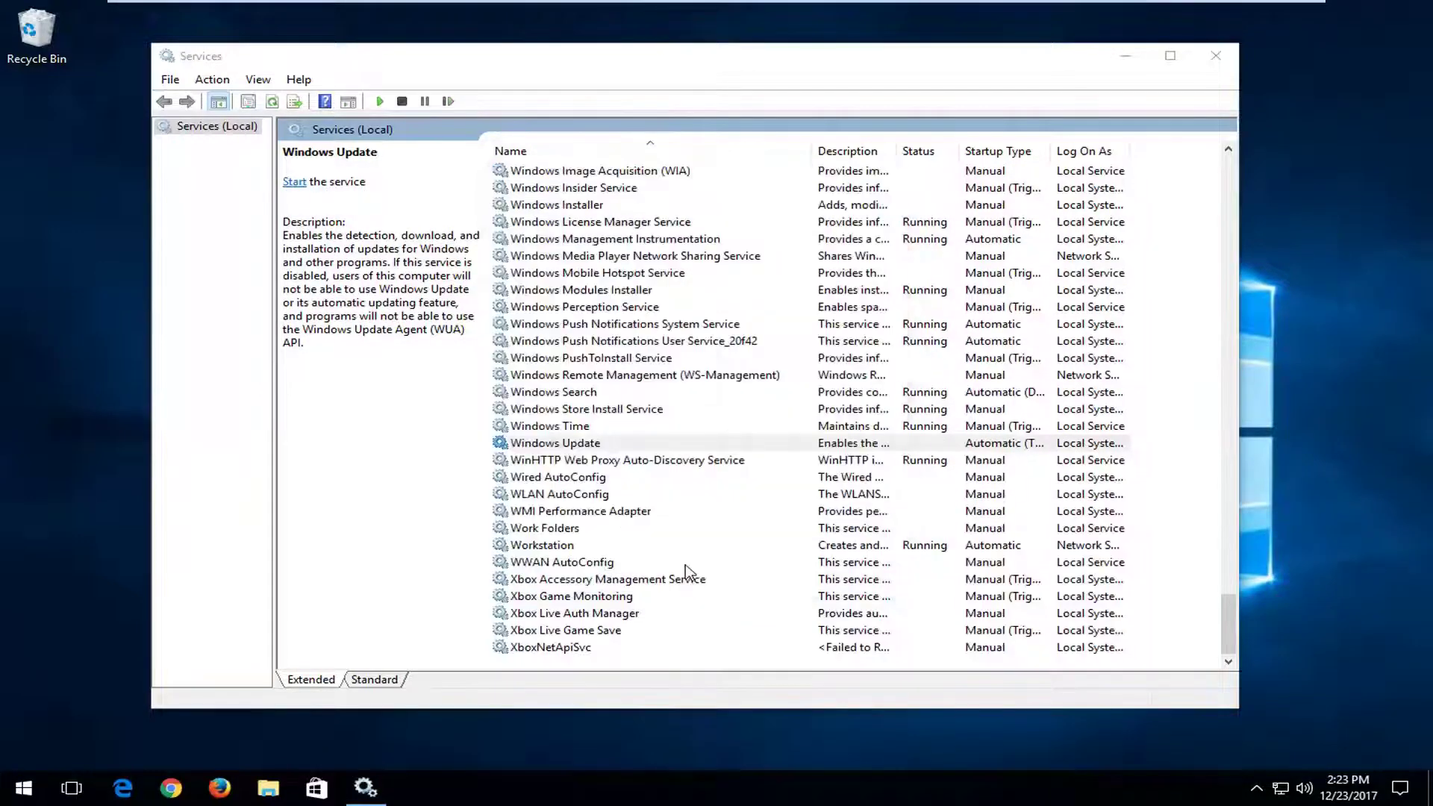
left_click(1216, 56)
Step: Navigate This PC to C:\Windows\SoftwareDistribution in File Explorer
left_click(23, 788)
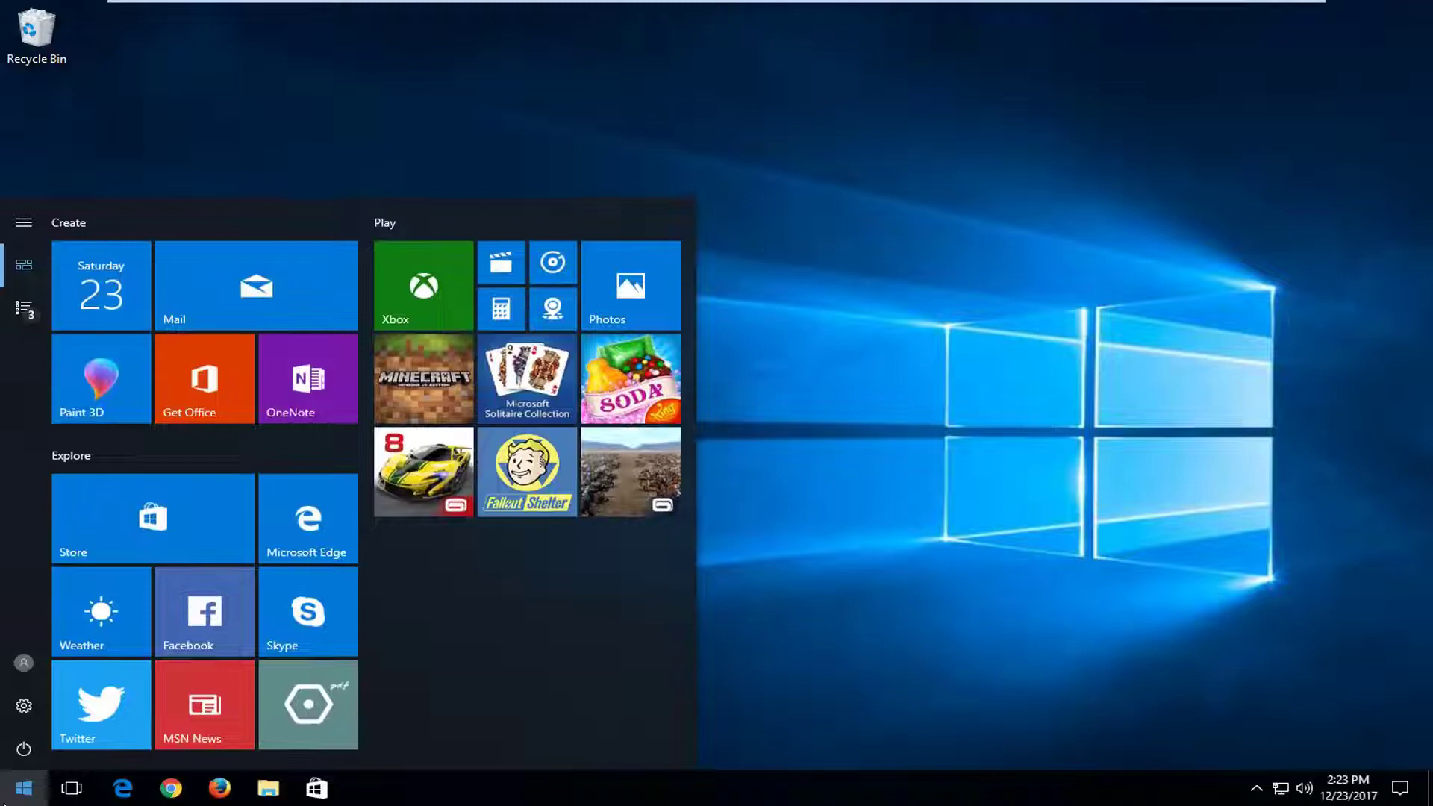
type("computer")
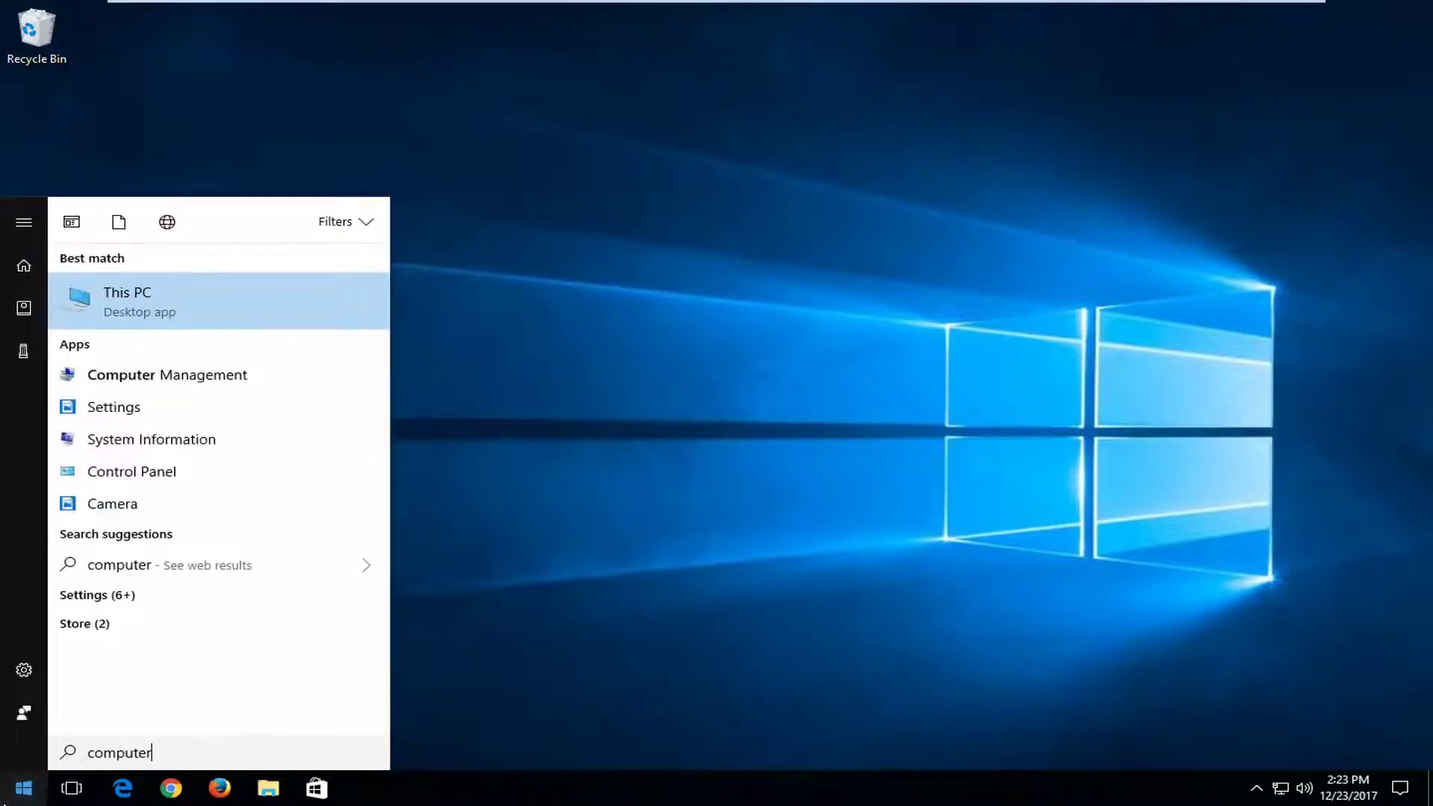
left_click(150, 297)
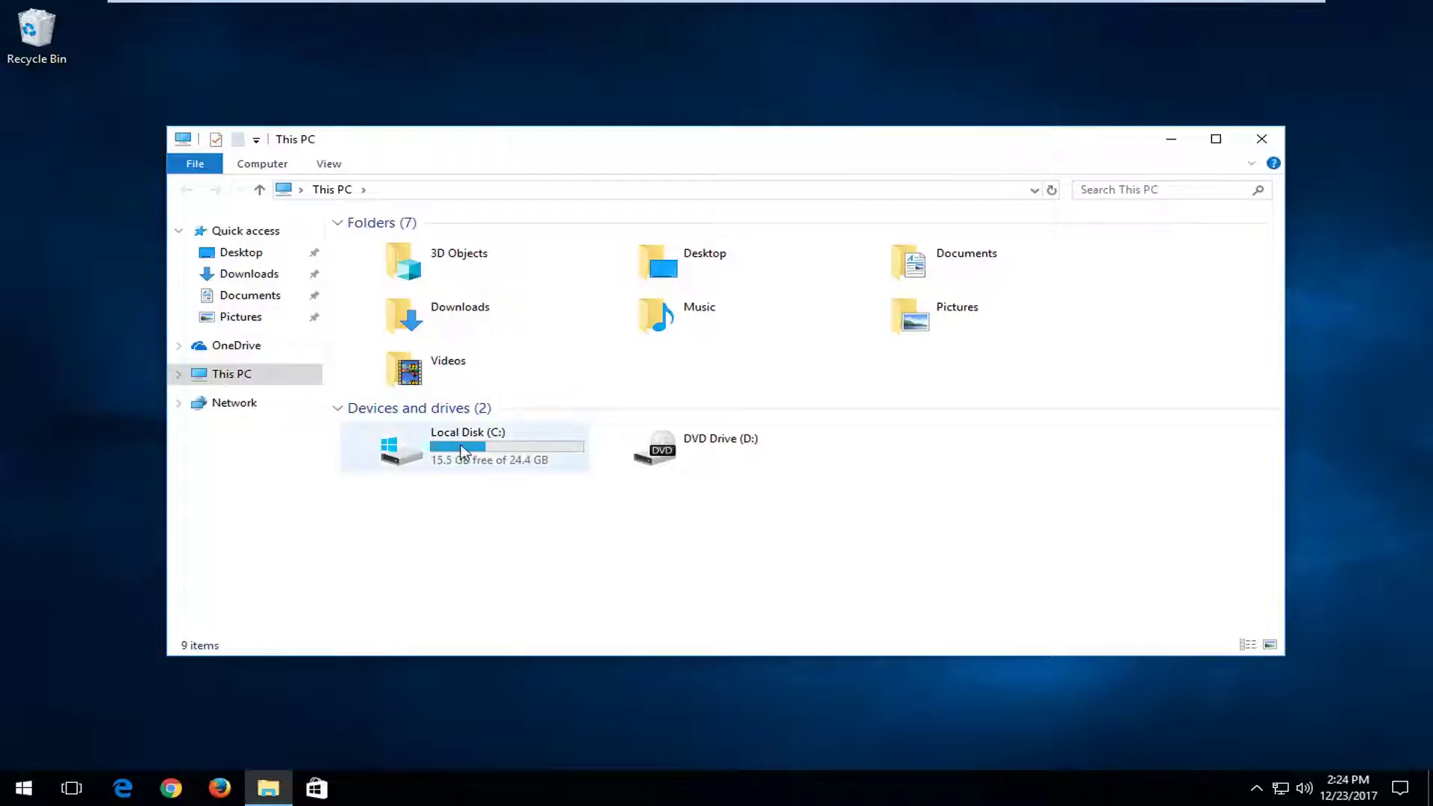
mouse_move(404, 461)
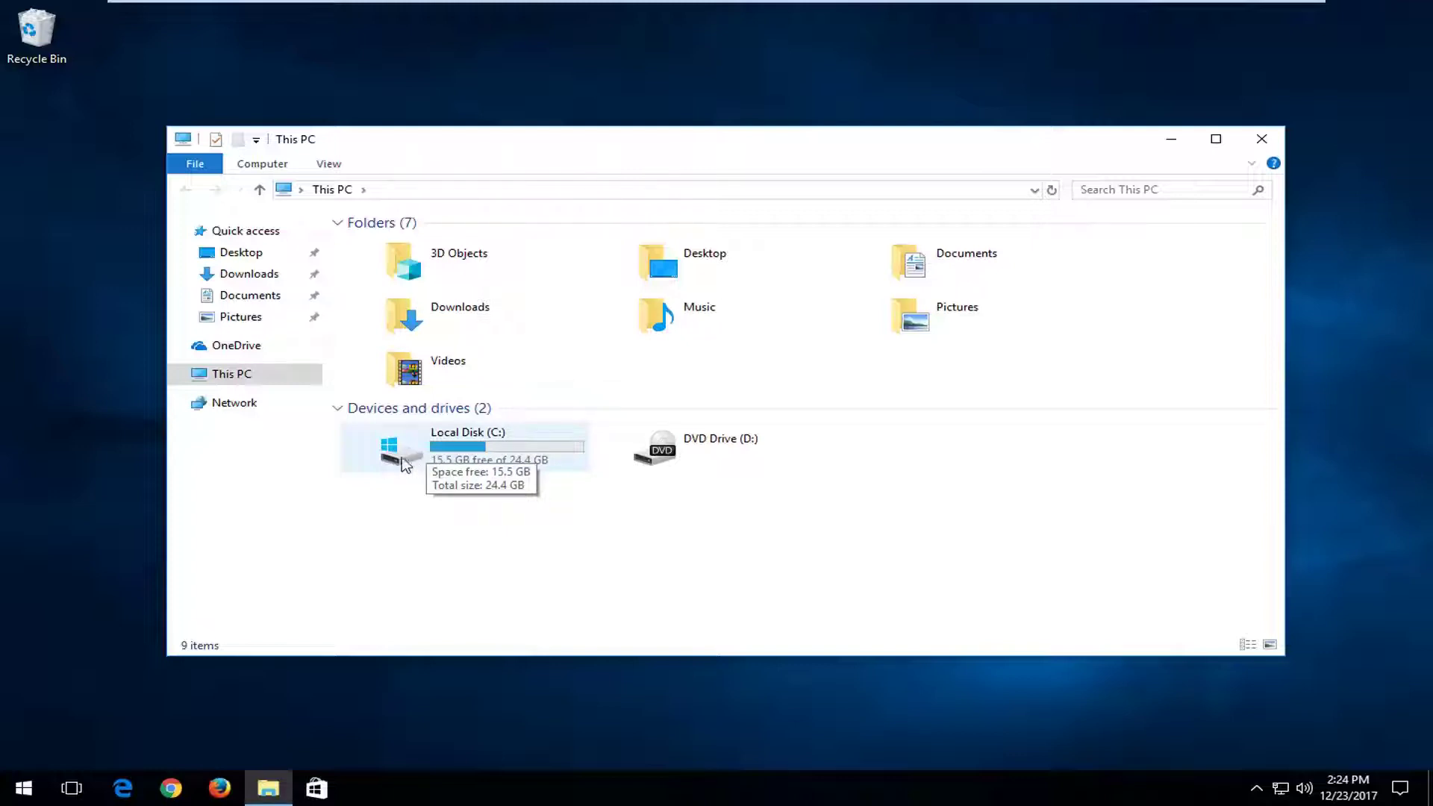
left_click(443, 451)
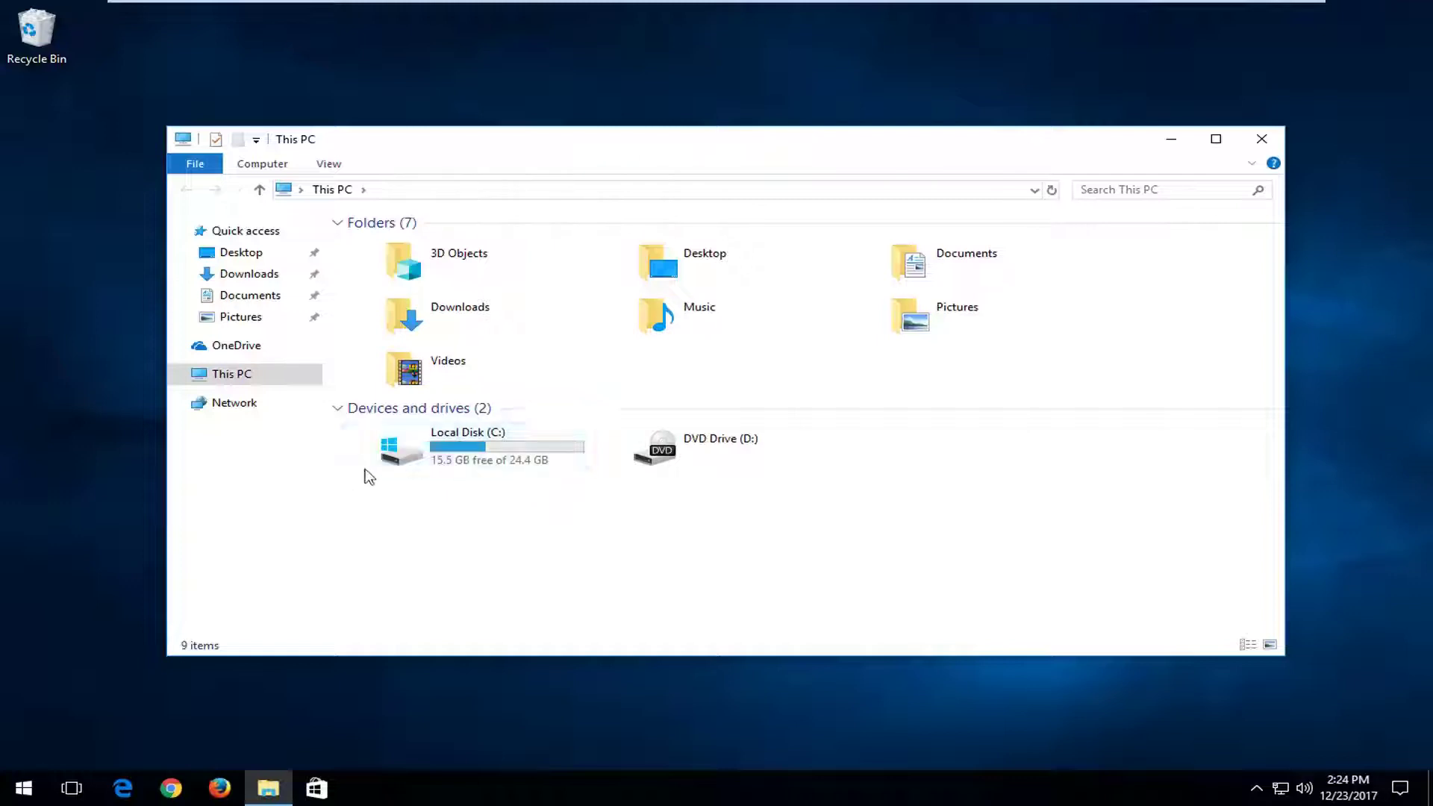
left_click(457, 444)
double_click(457, 445)
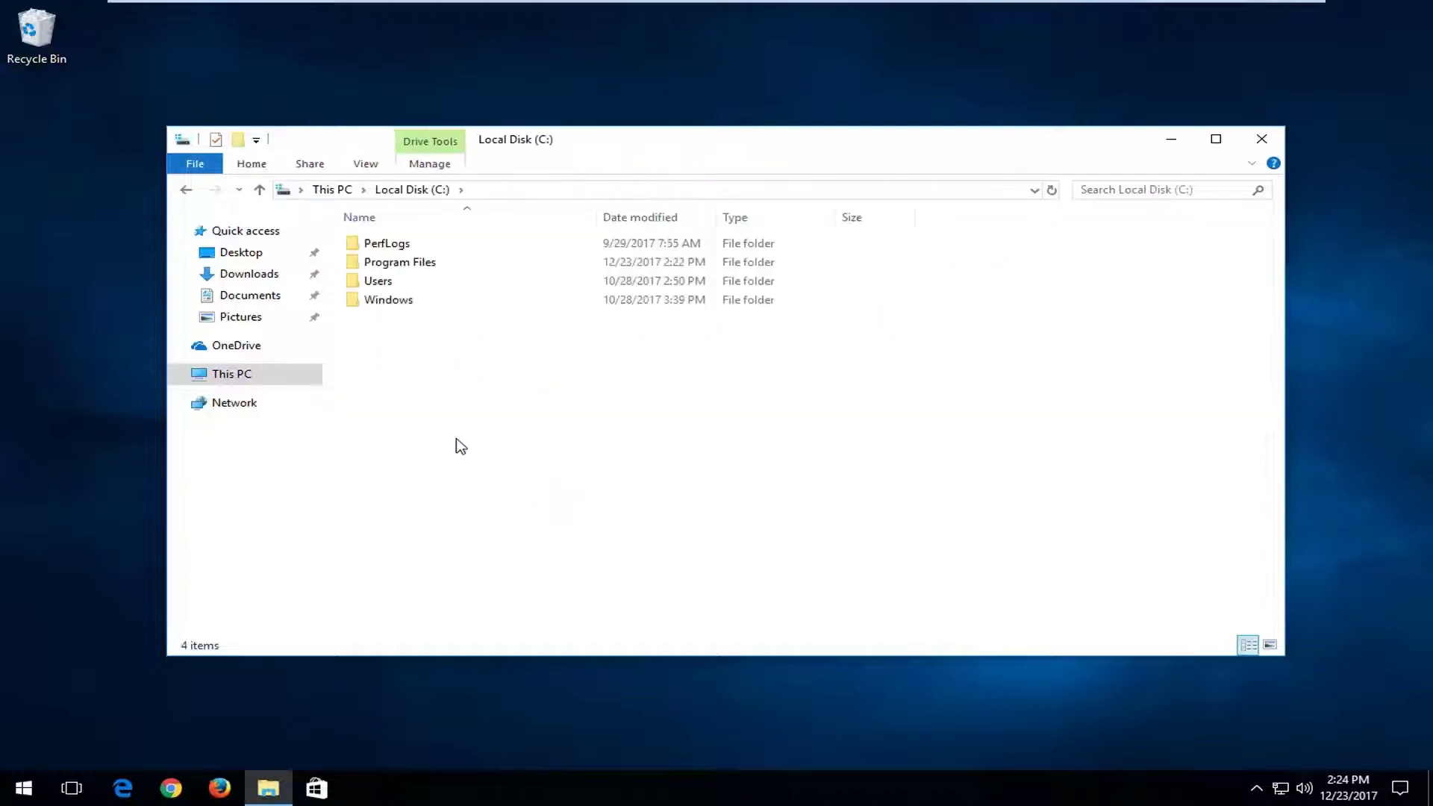
double_click(389, 300)
scroll(480, 471, "down", 1)
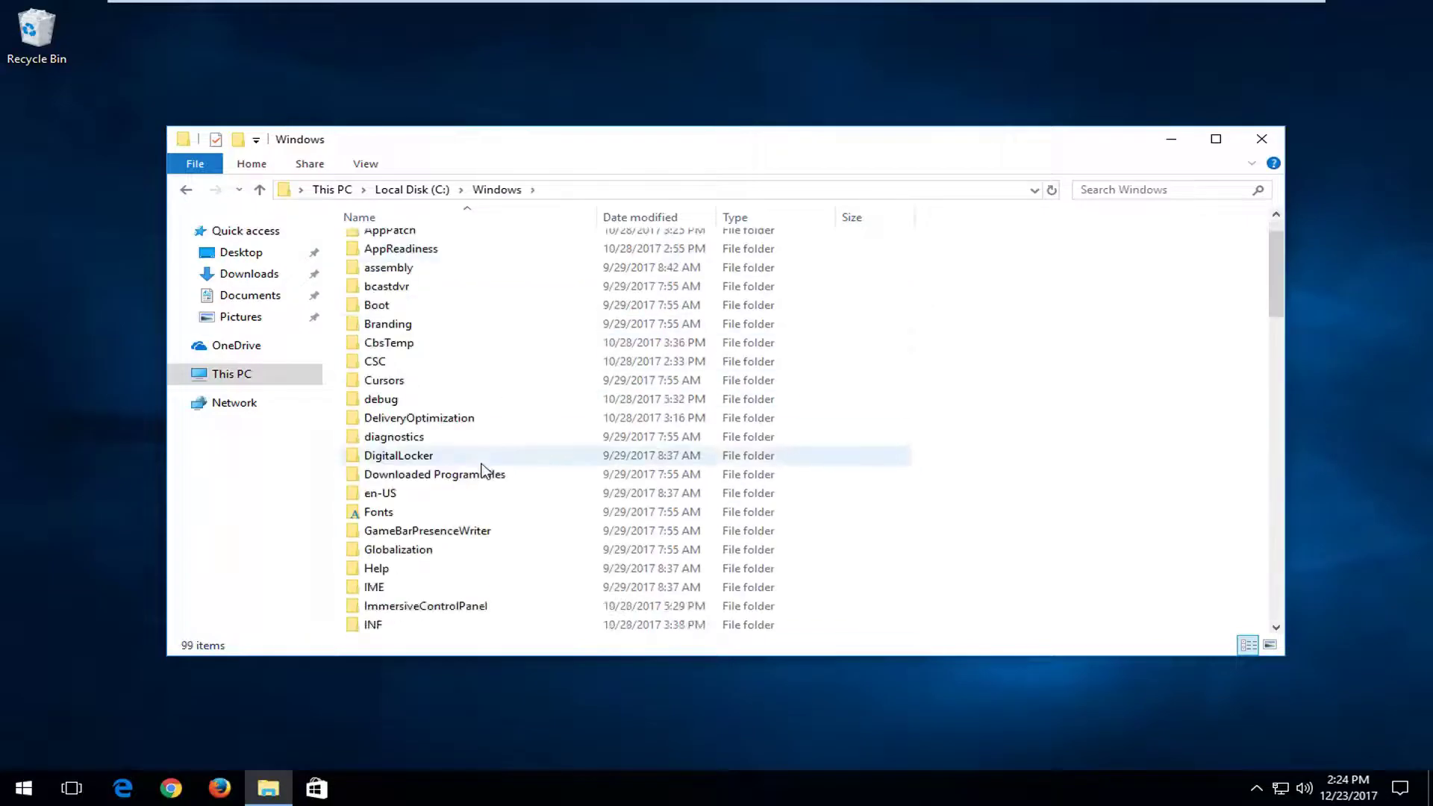
scroll(477, 477, "down", 5)
scroll(474, 477, "down", 6)
scroll(431, 515, "down", 2)
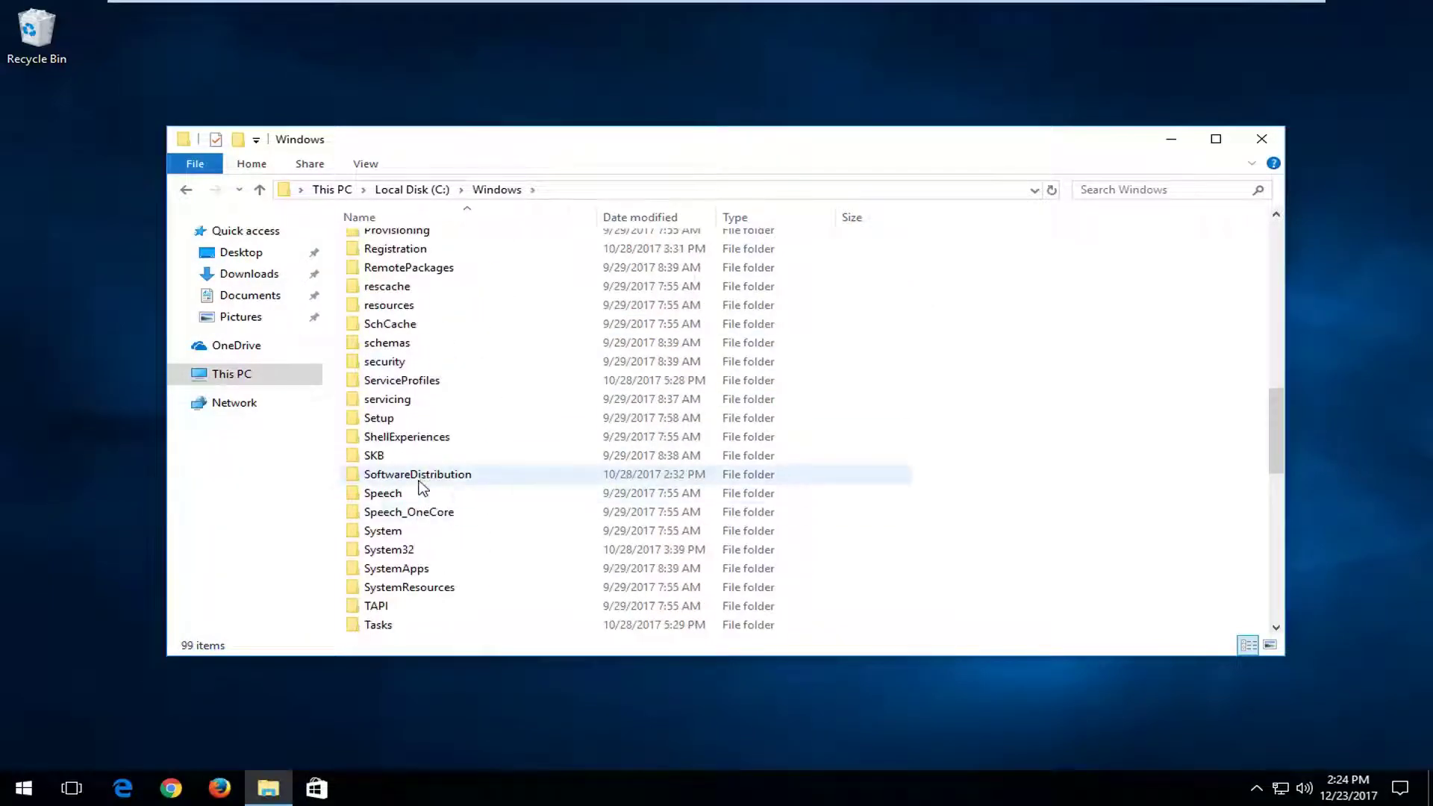
left_click(436, 479)
double_click(435, 480)
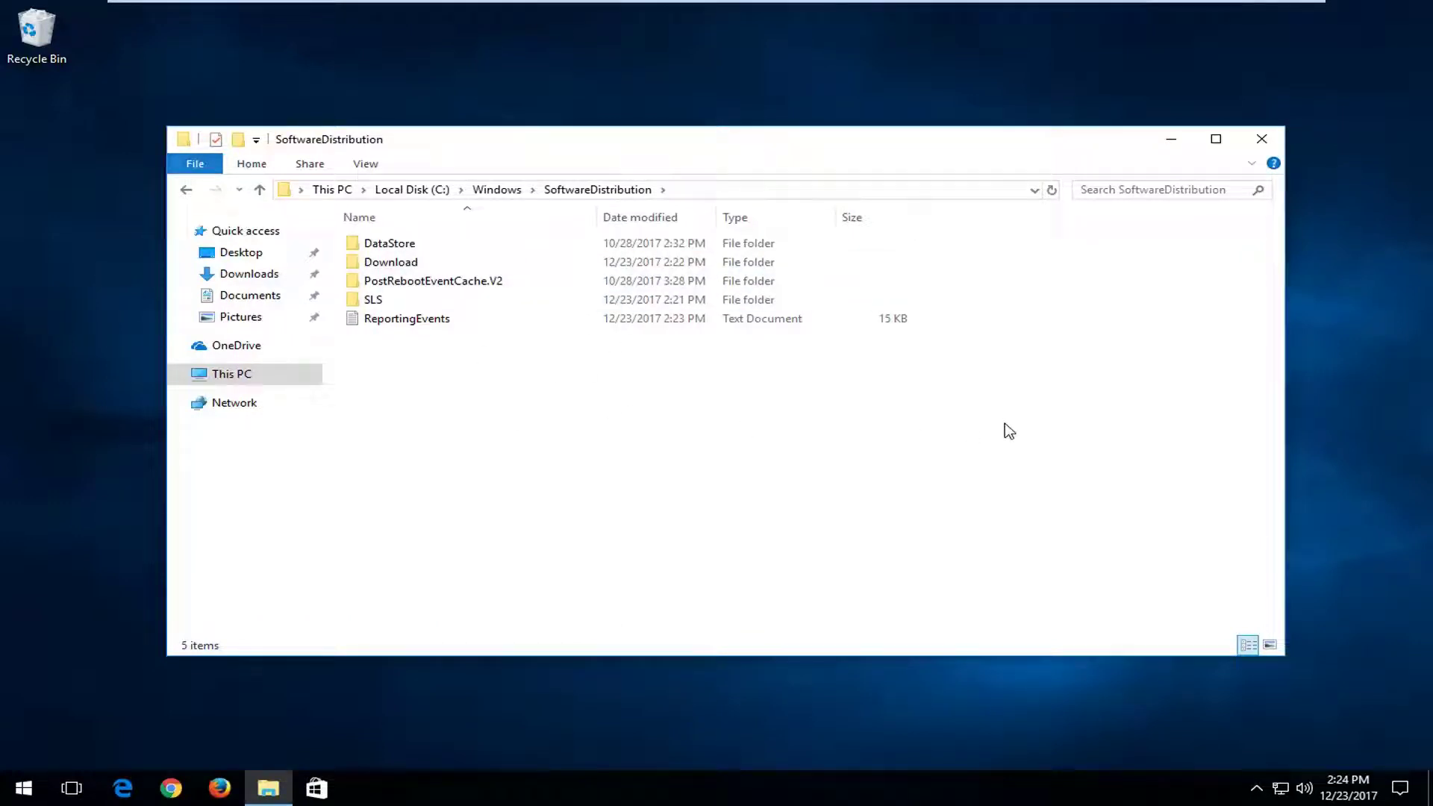
Step: Delete all five items inside the SoftwareDistribution folder
left_click_drag(1006, 432, 370, 222)
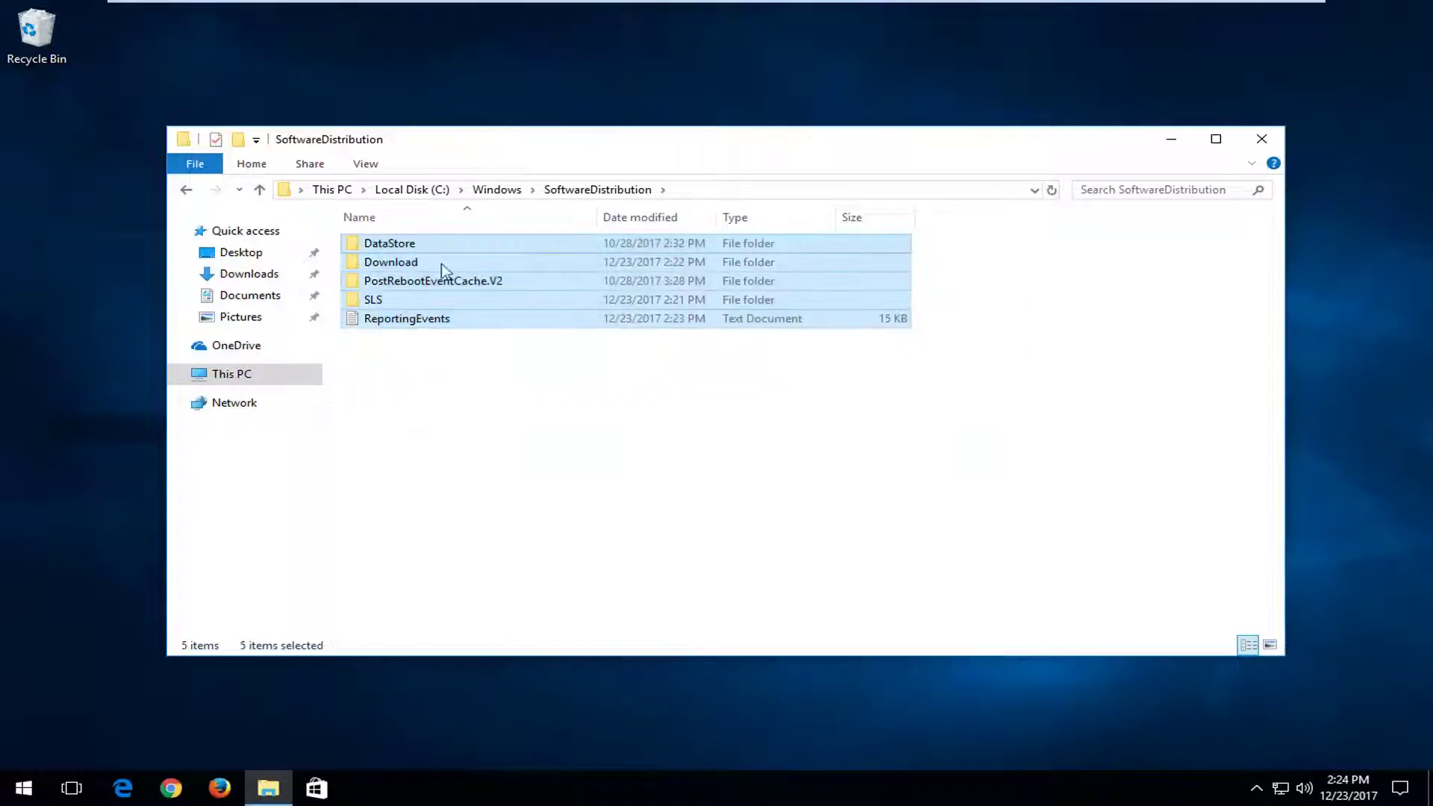
right_click(469, 276)
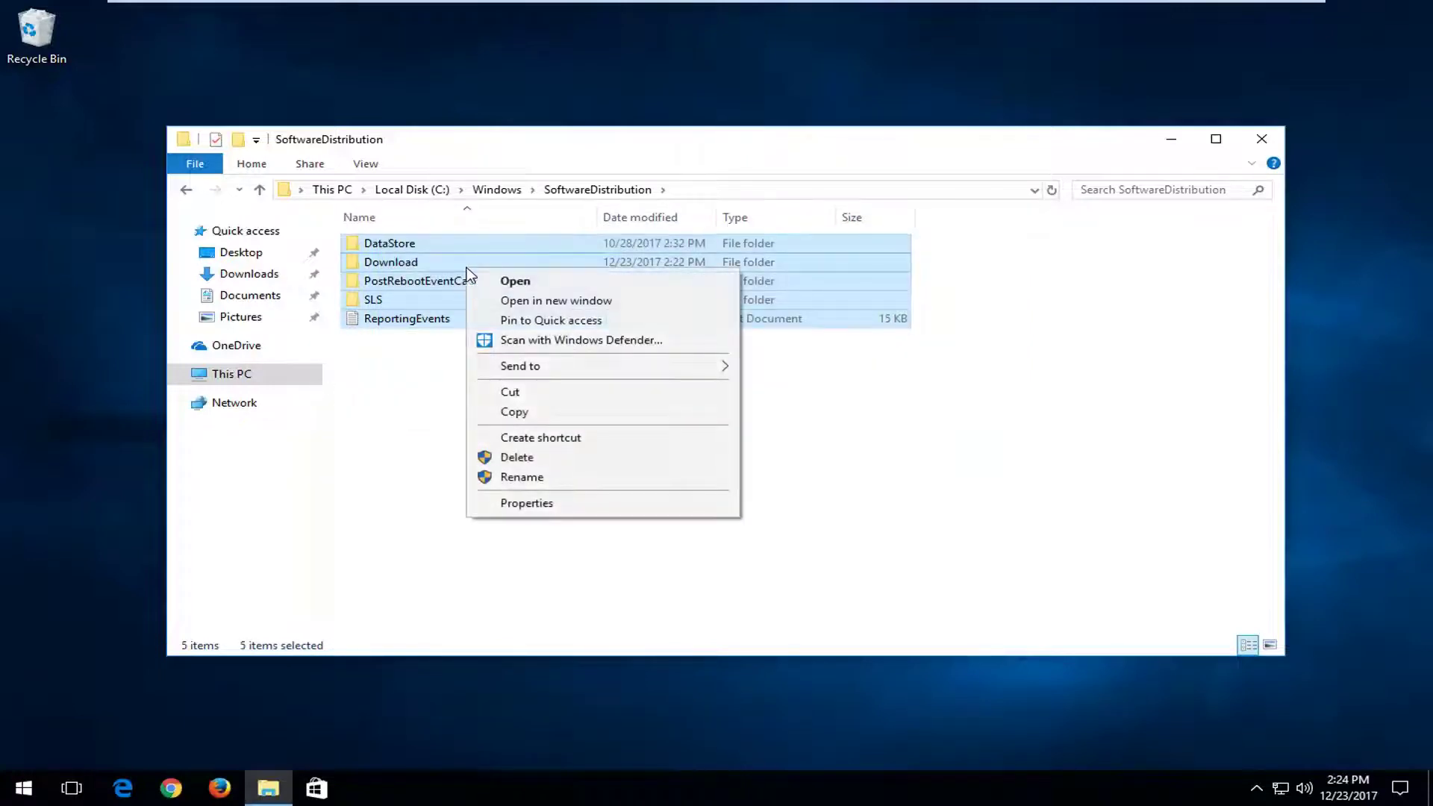
left_click(532, 459)
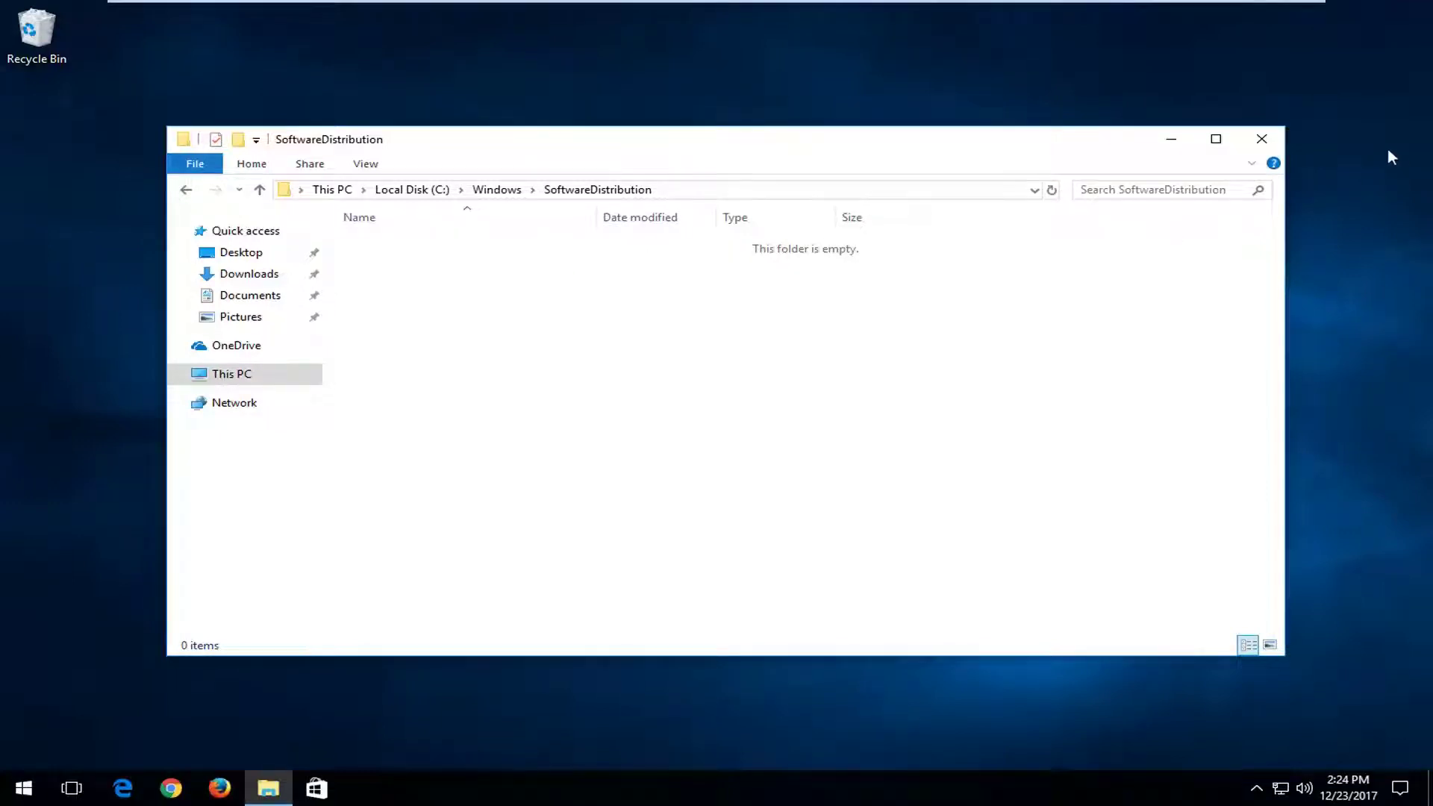
Step: Download the Windows 10 troubleshooter wu170509.diagcab, launch it, and close Chrome
left_click(1279, 144)
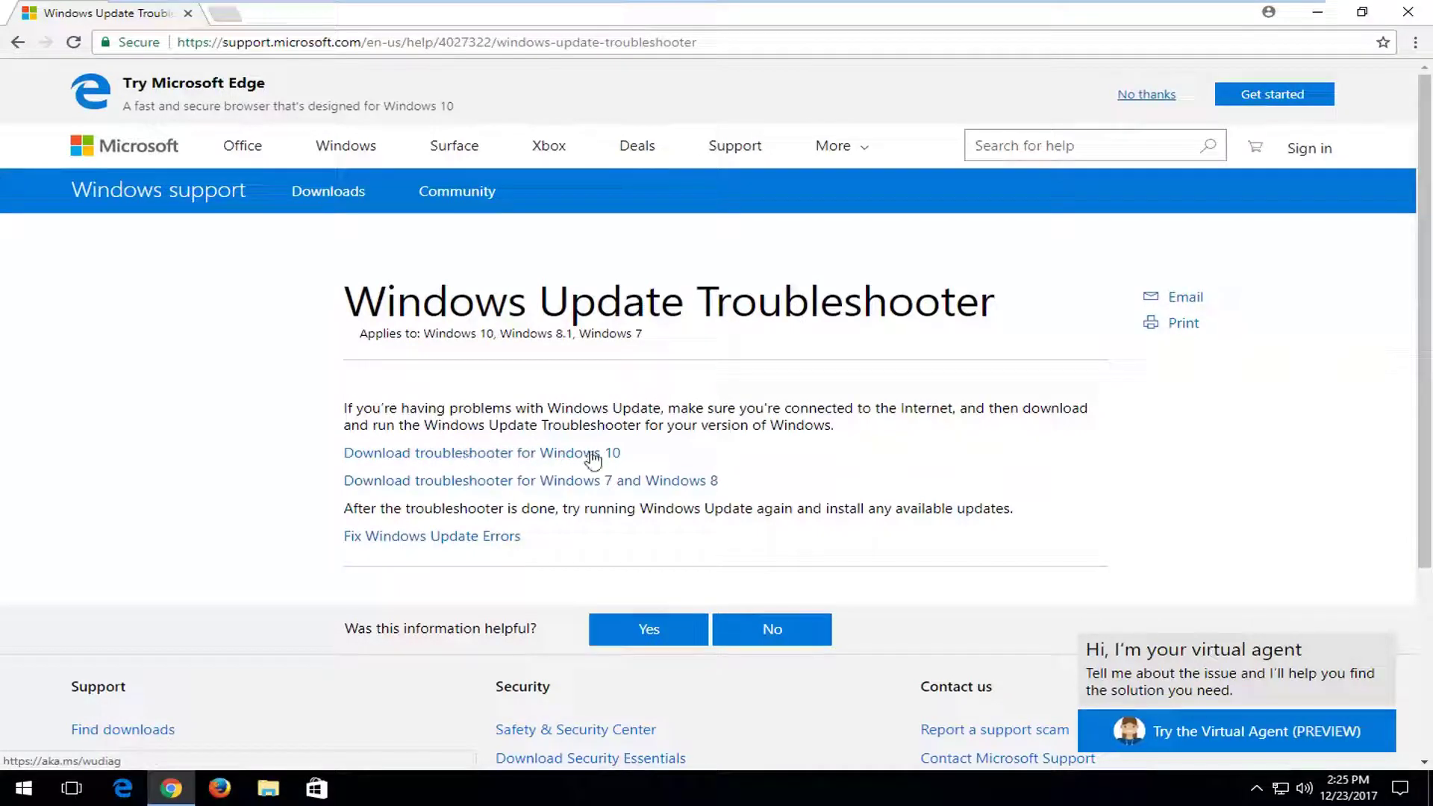
left_click(543, 457)
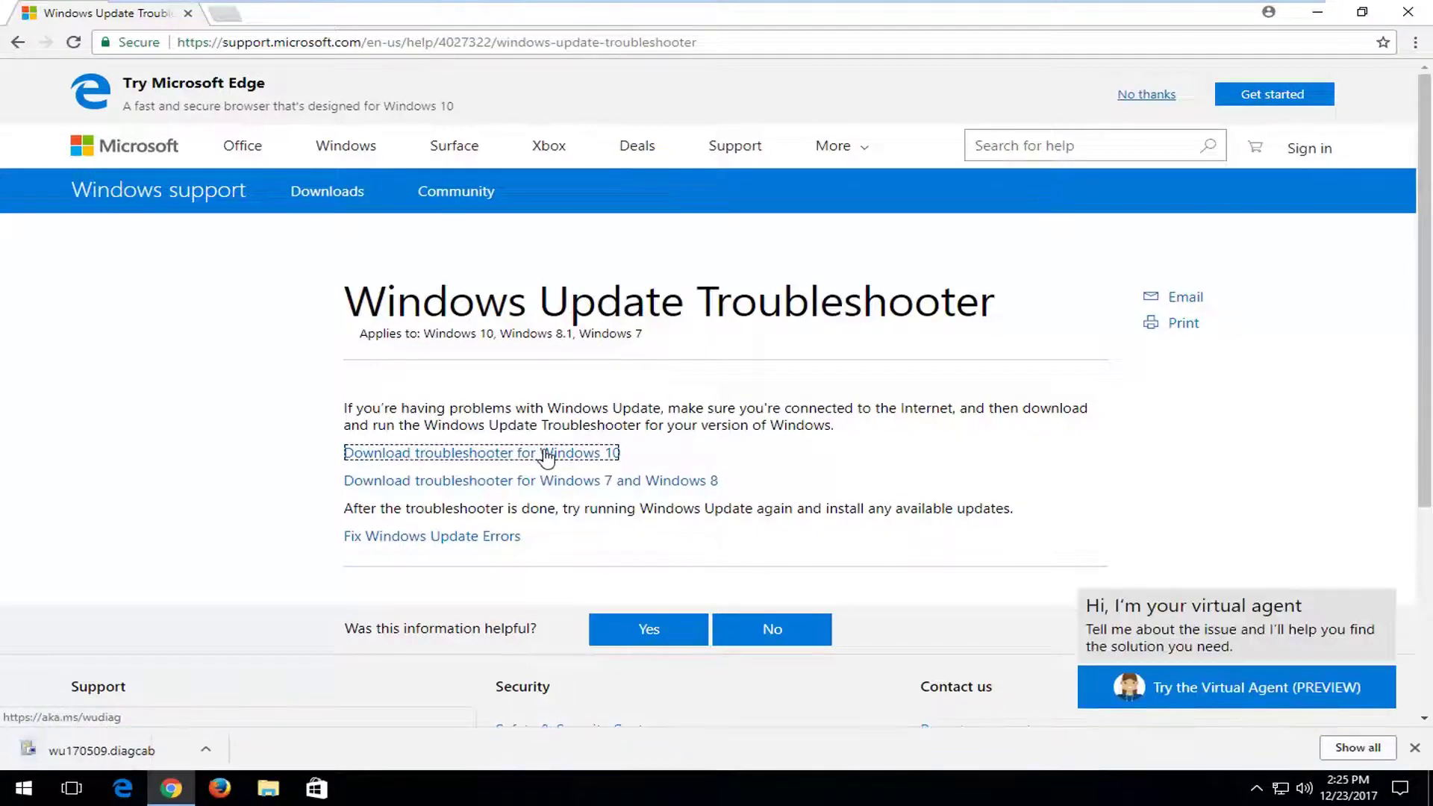
left_click(68, 753)
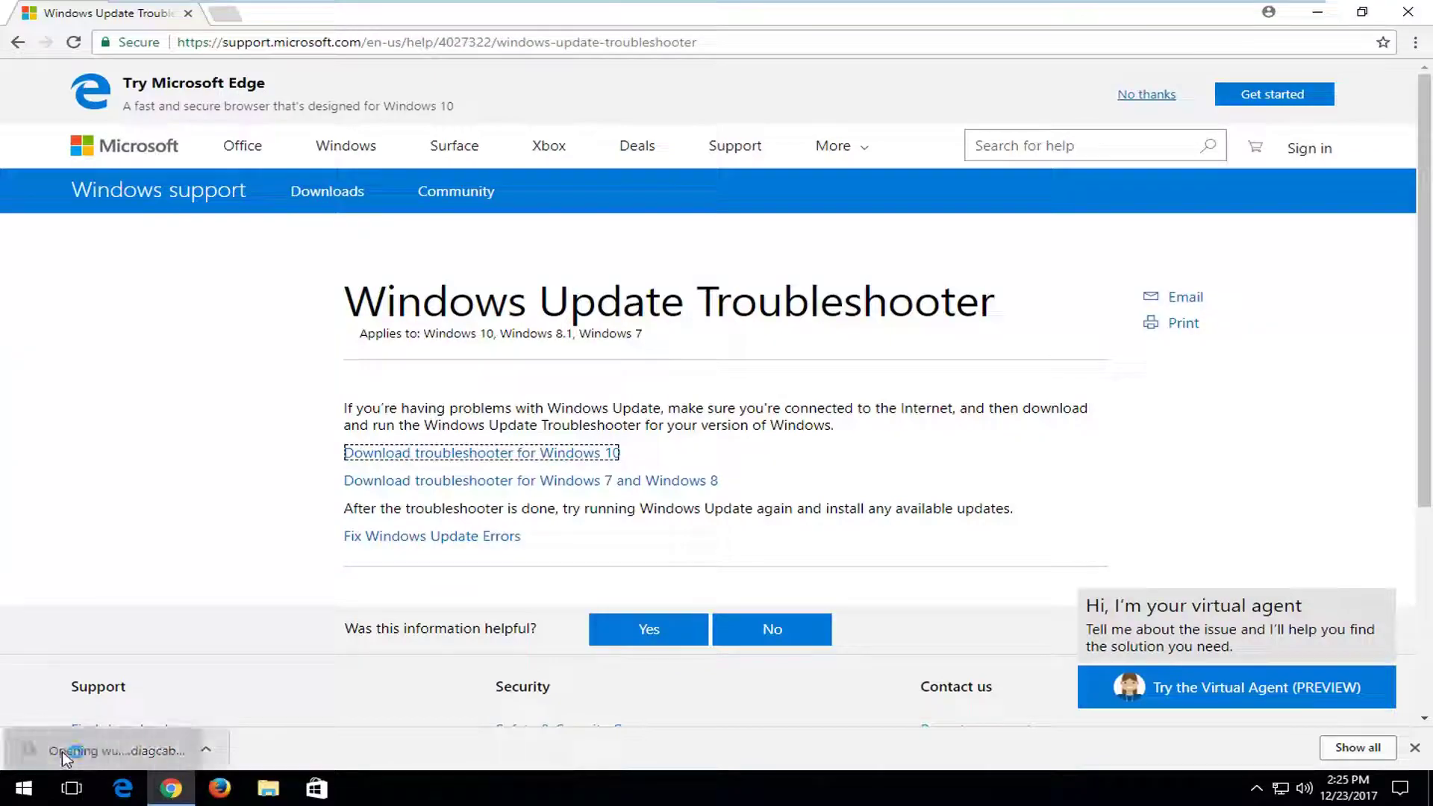
left_click(1405, 10)
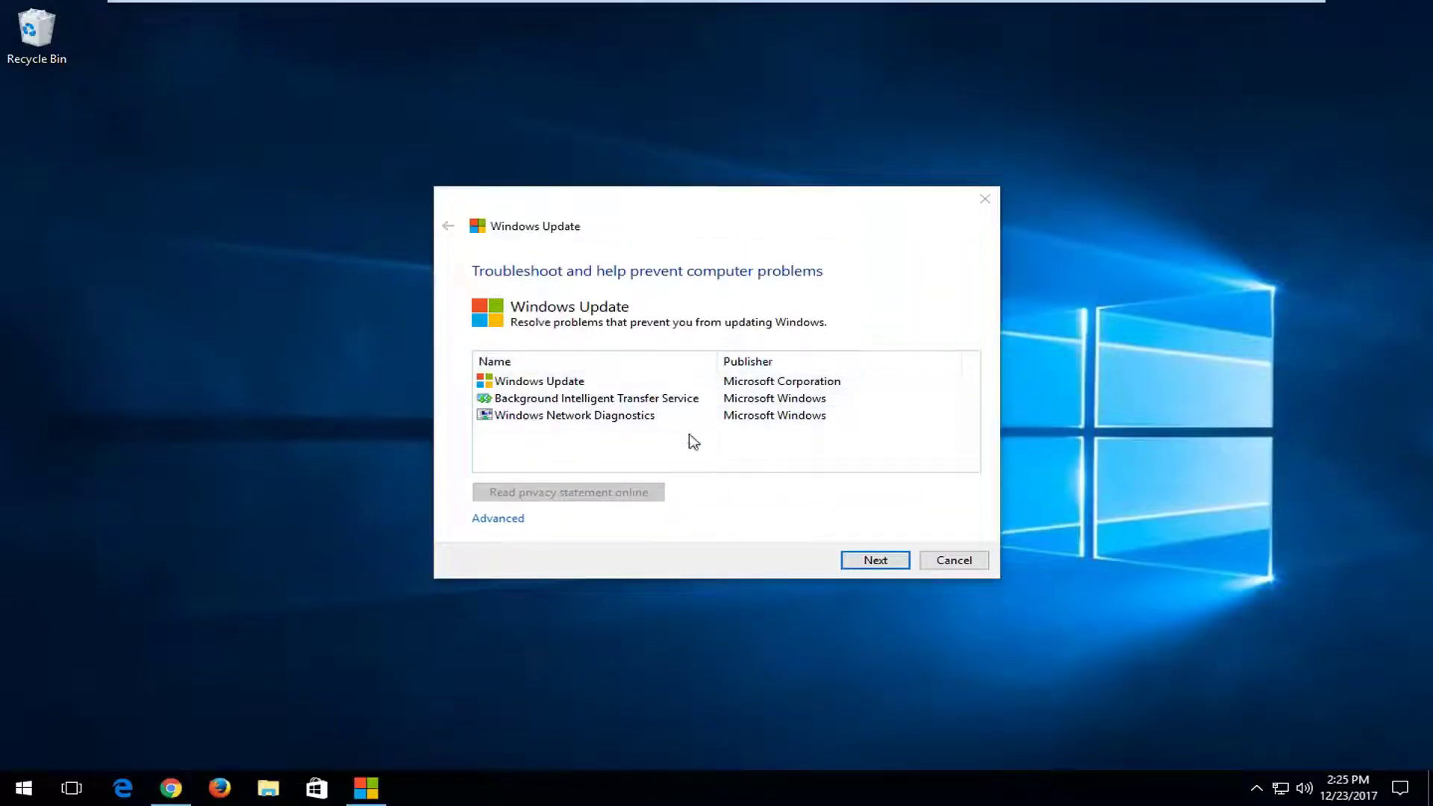
Step: Begin detection, then rerun the troubleshooter with administrator permissions
left_click(869, 560)
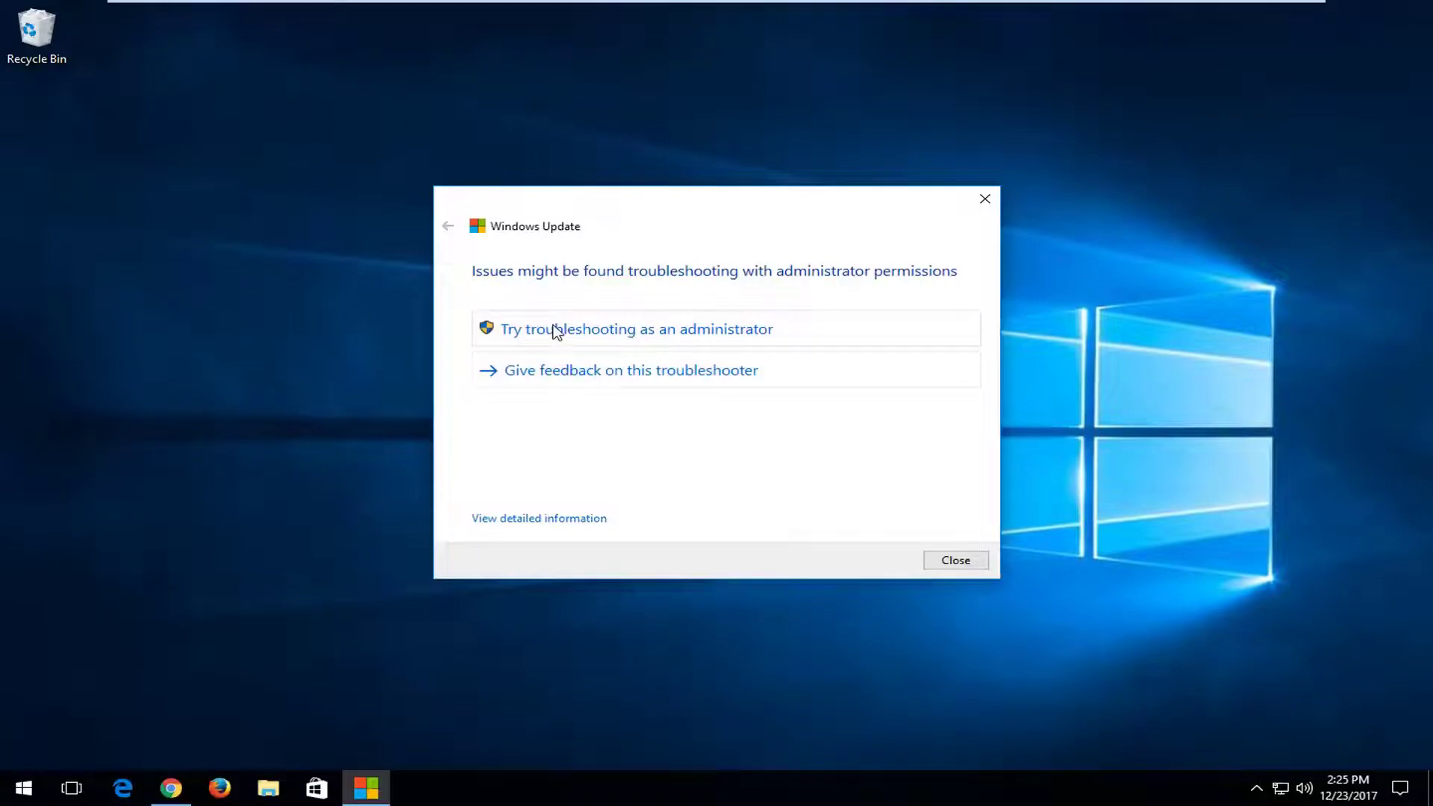
left_click(557, 332)
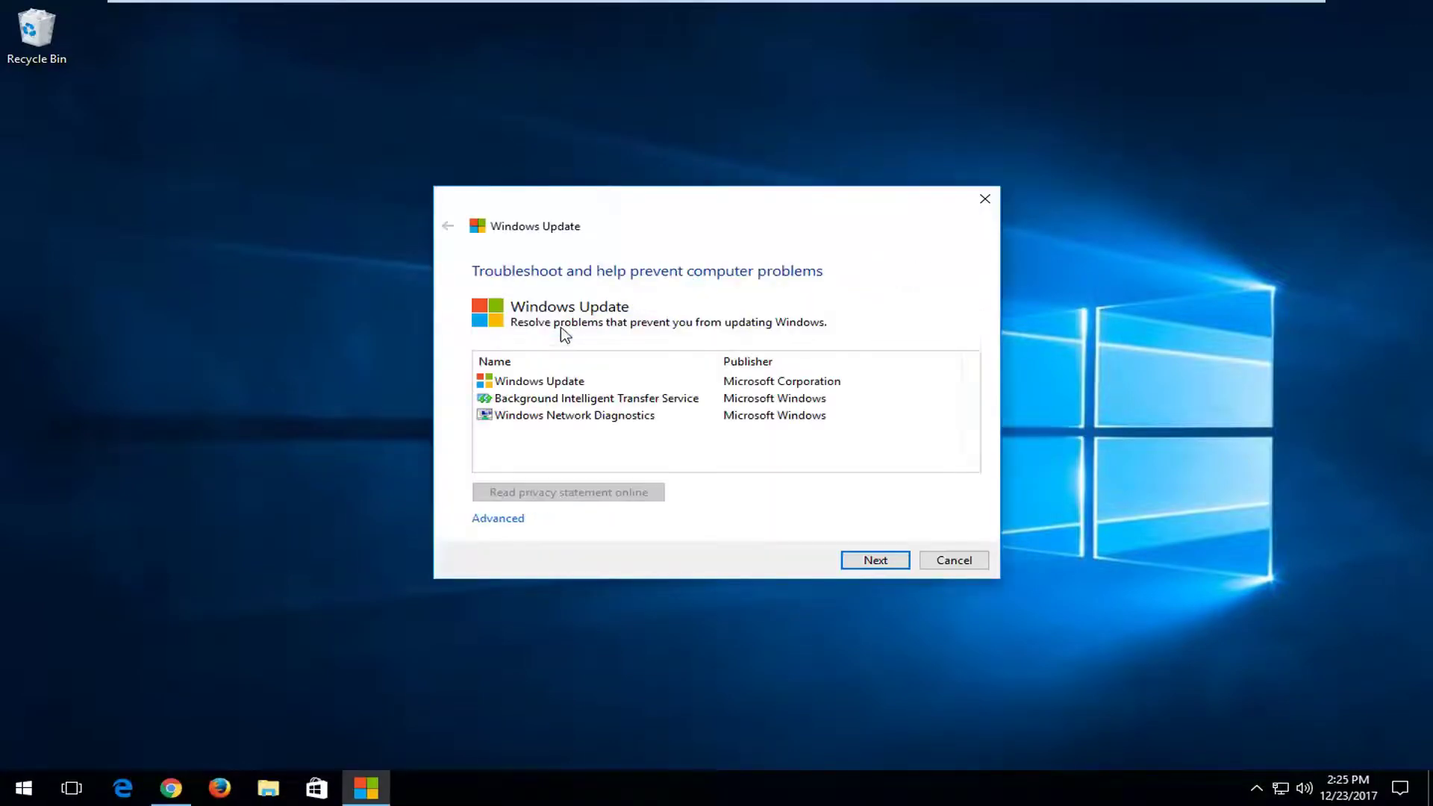
Step: Run elevated problem detection until the pending-updates fix is offered
left_click(876, 562)
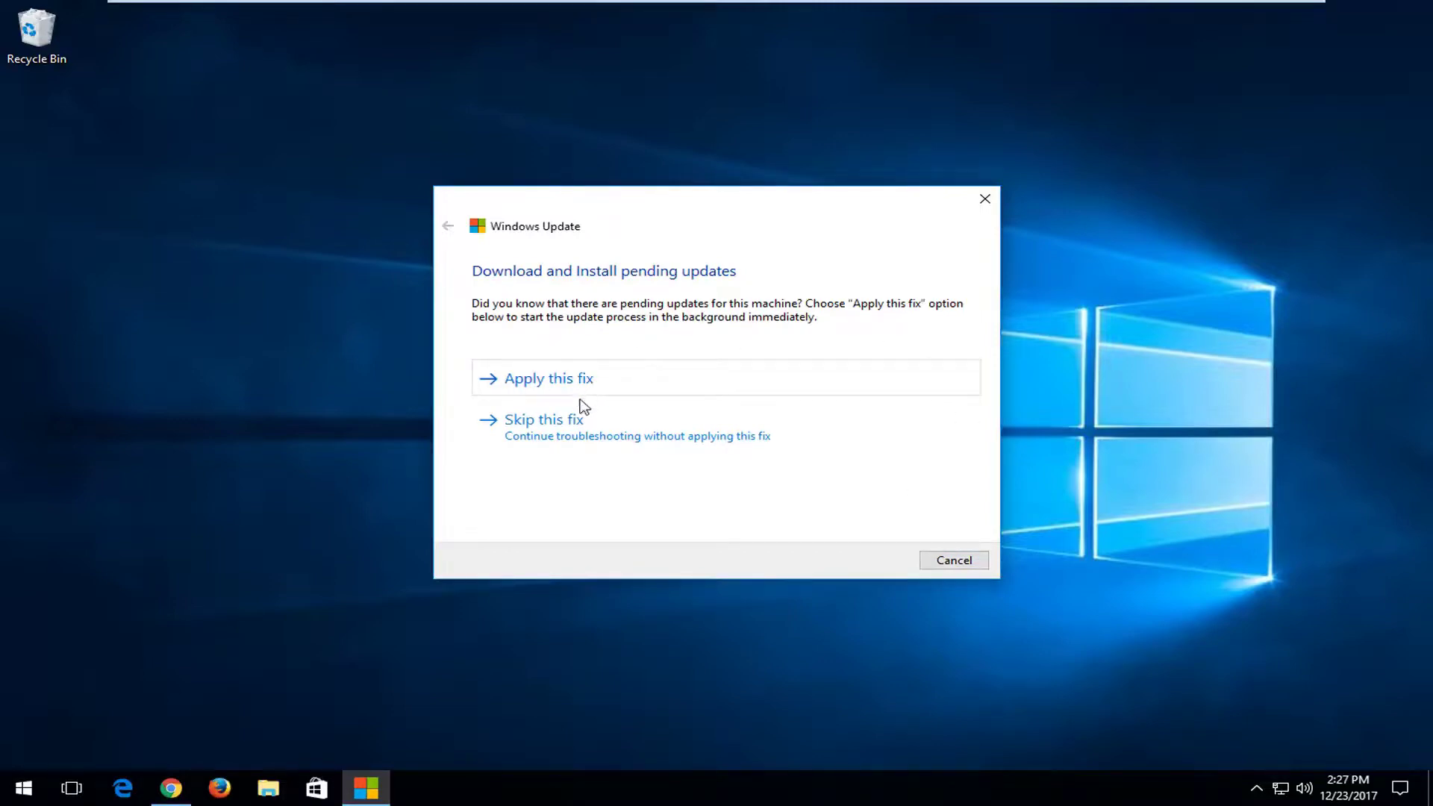
Step: Skip the pending-updates fix and let troubleshooting complete
left_click(549, 432)
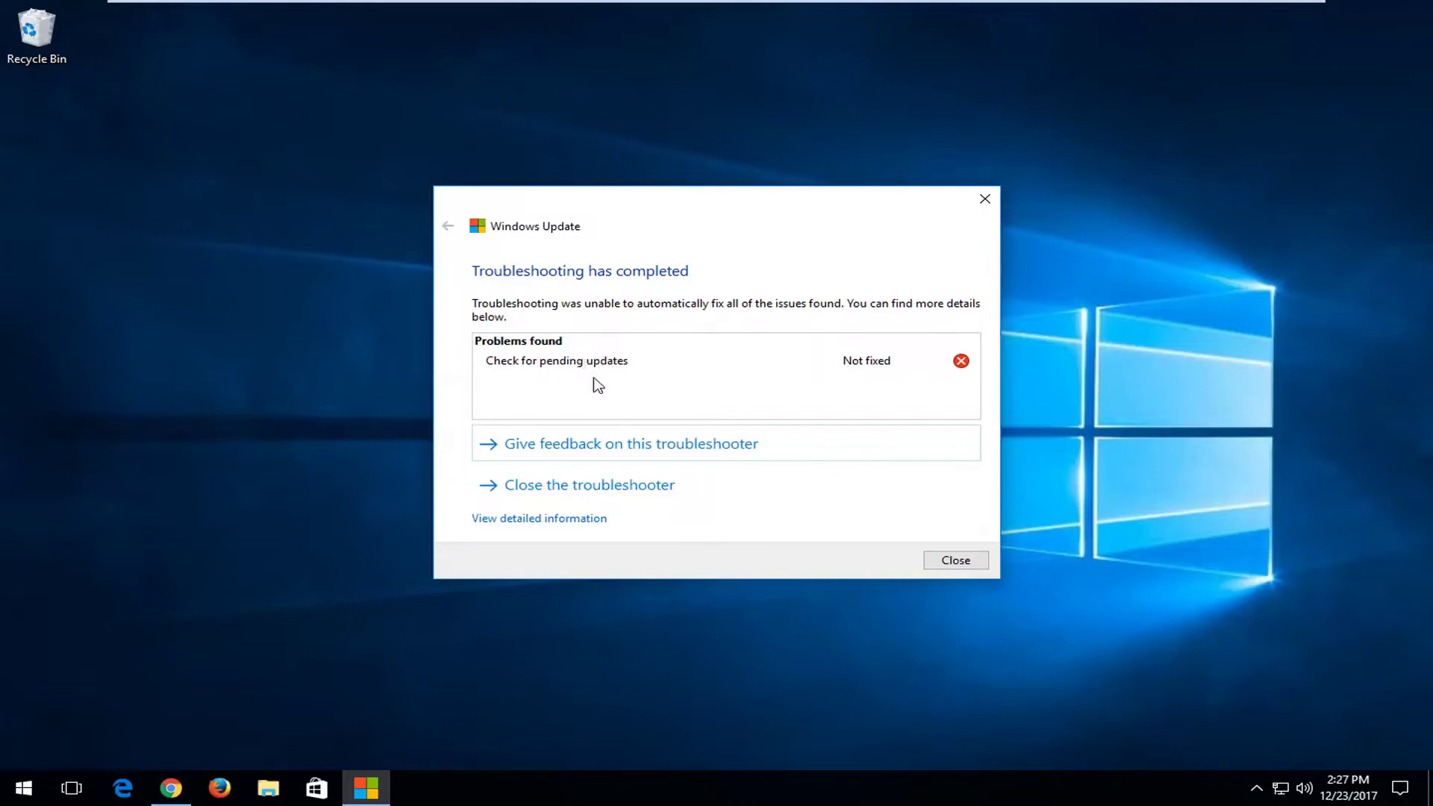
Step: Review the detailed report's 'Check for pending updates' entry, then close the troubleshooter
left_click(537, 520)
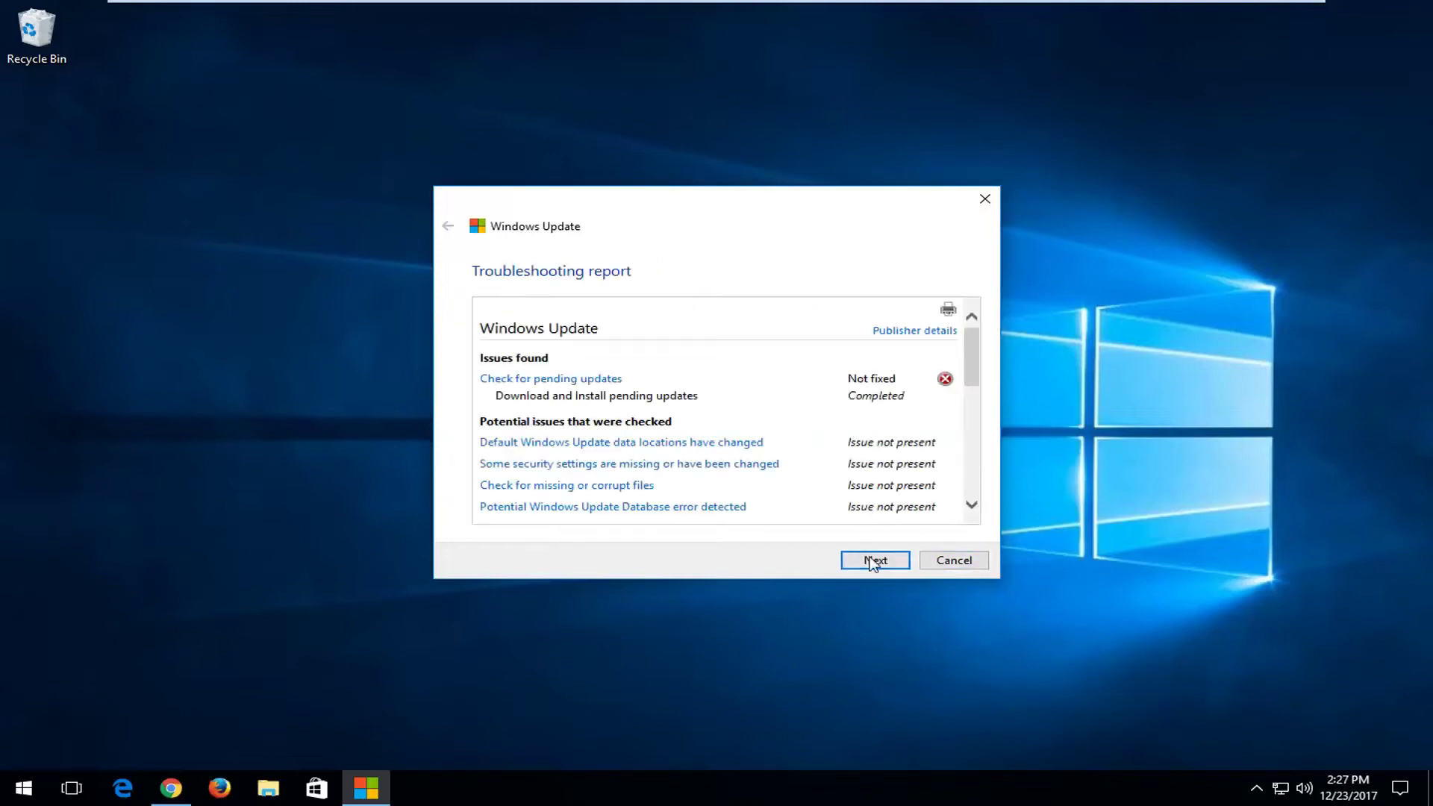
scroll(838, 485, "down", 1)
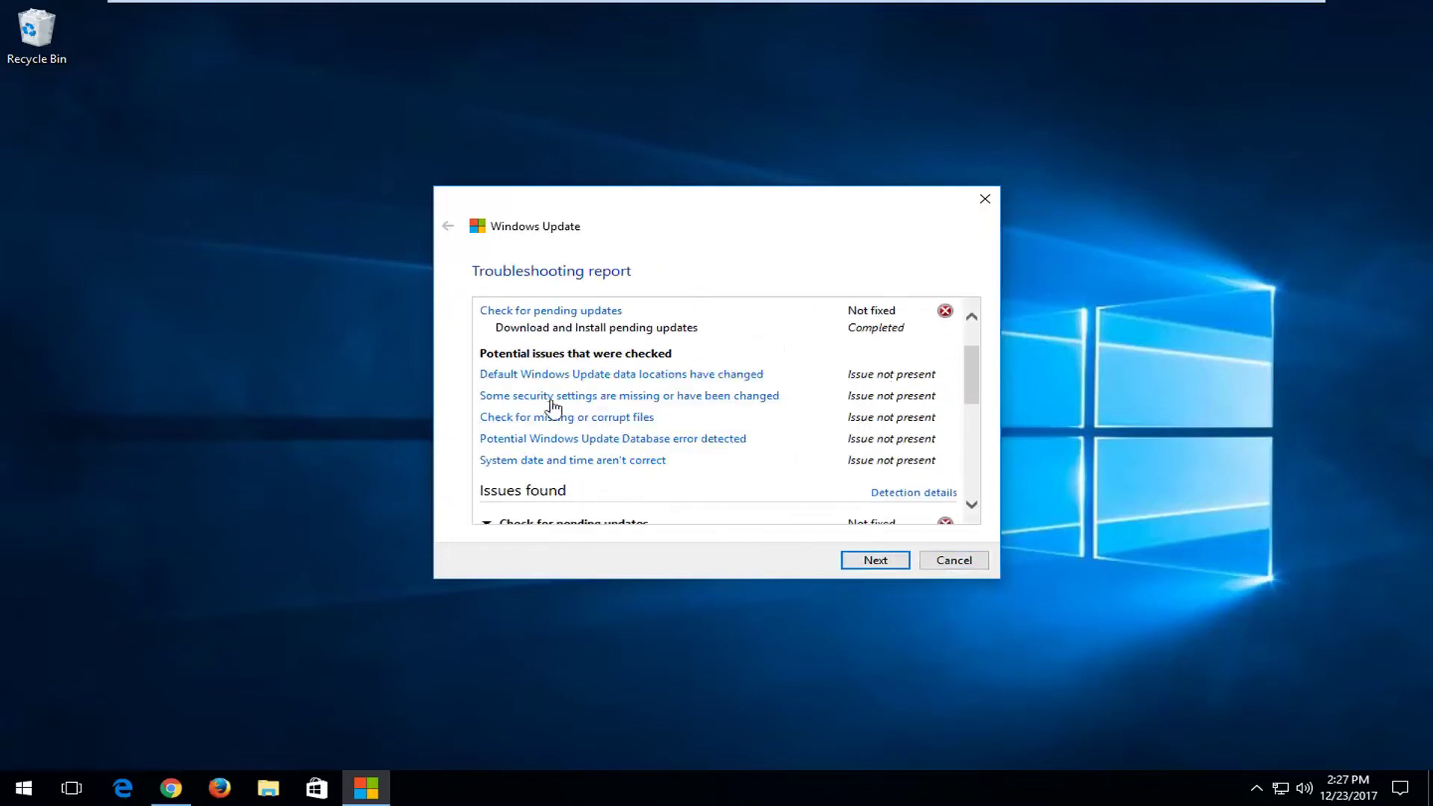
left_click(669, 385)
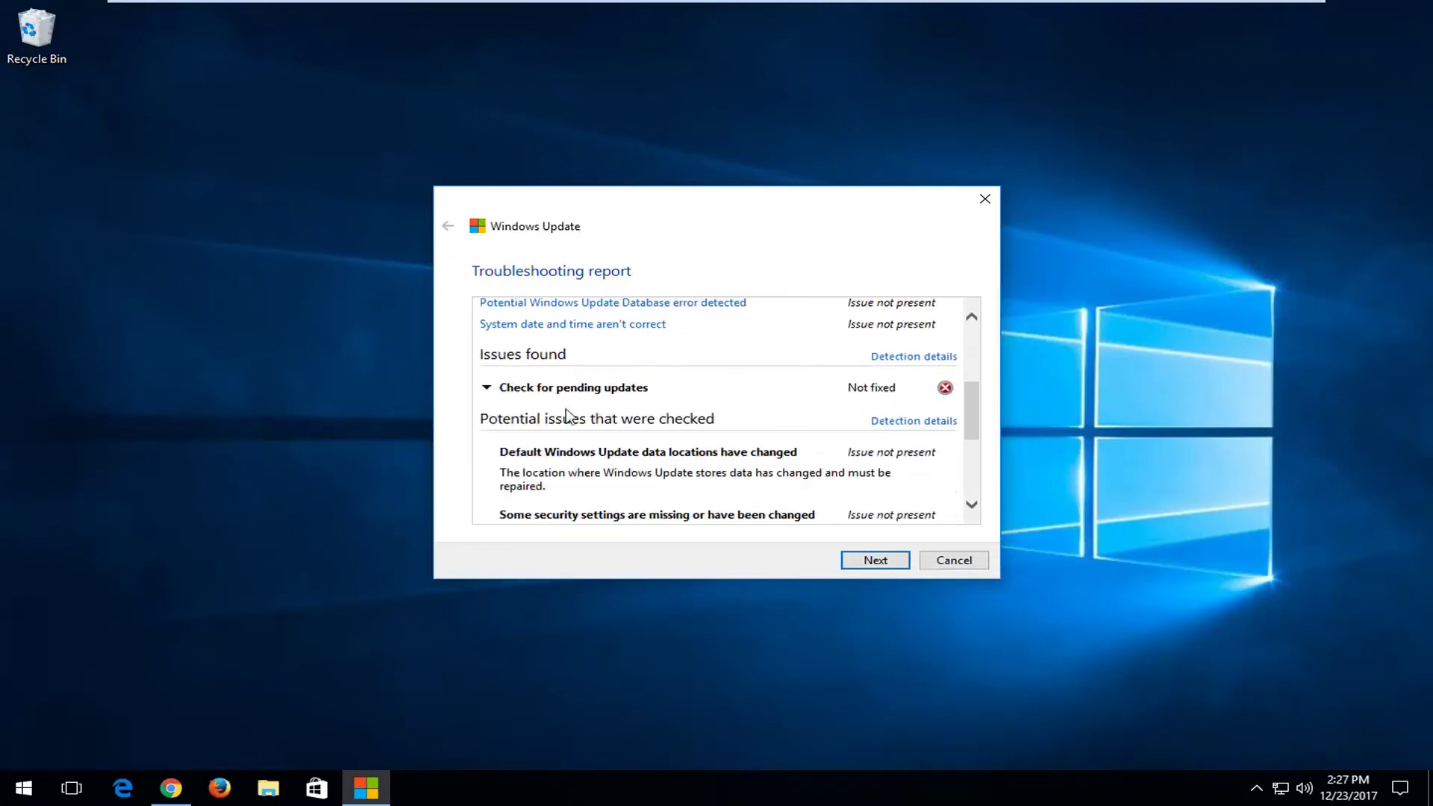
scroll(565, 425, "down", 3)
scroll(563, 428, "down", 1)
scroll(562, 428, "up", 4)
scroll(563, 428, "up", 3)
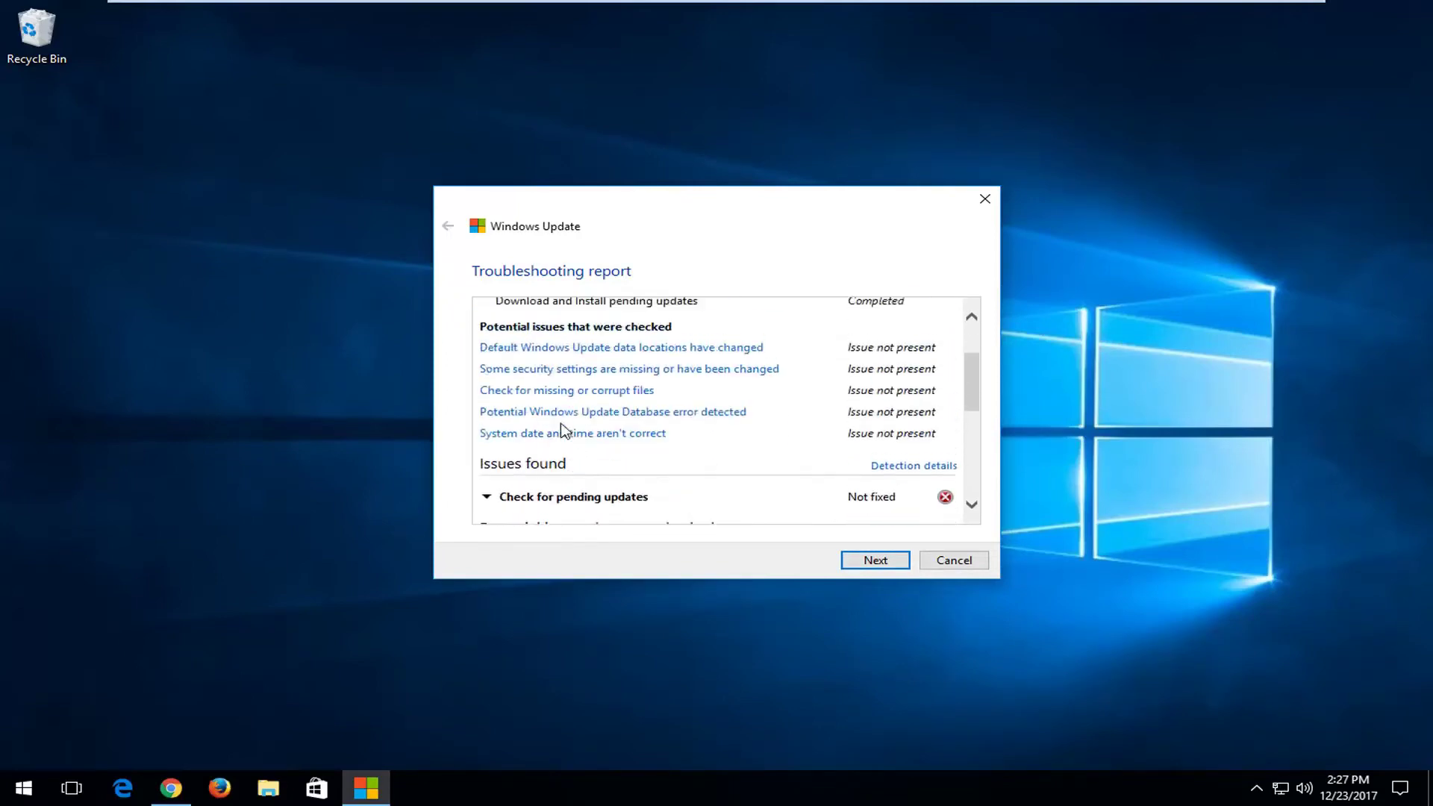
scroll(563, 428, "up", 2)
left_click(860, 566)
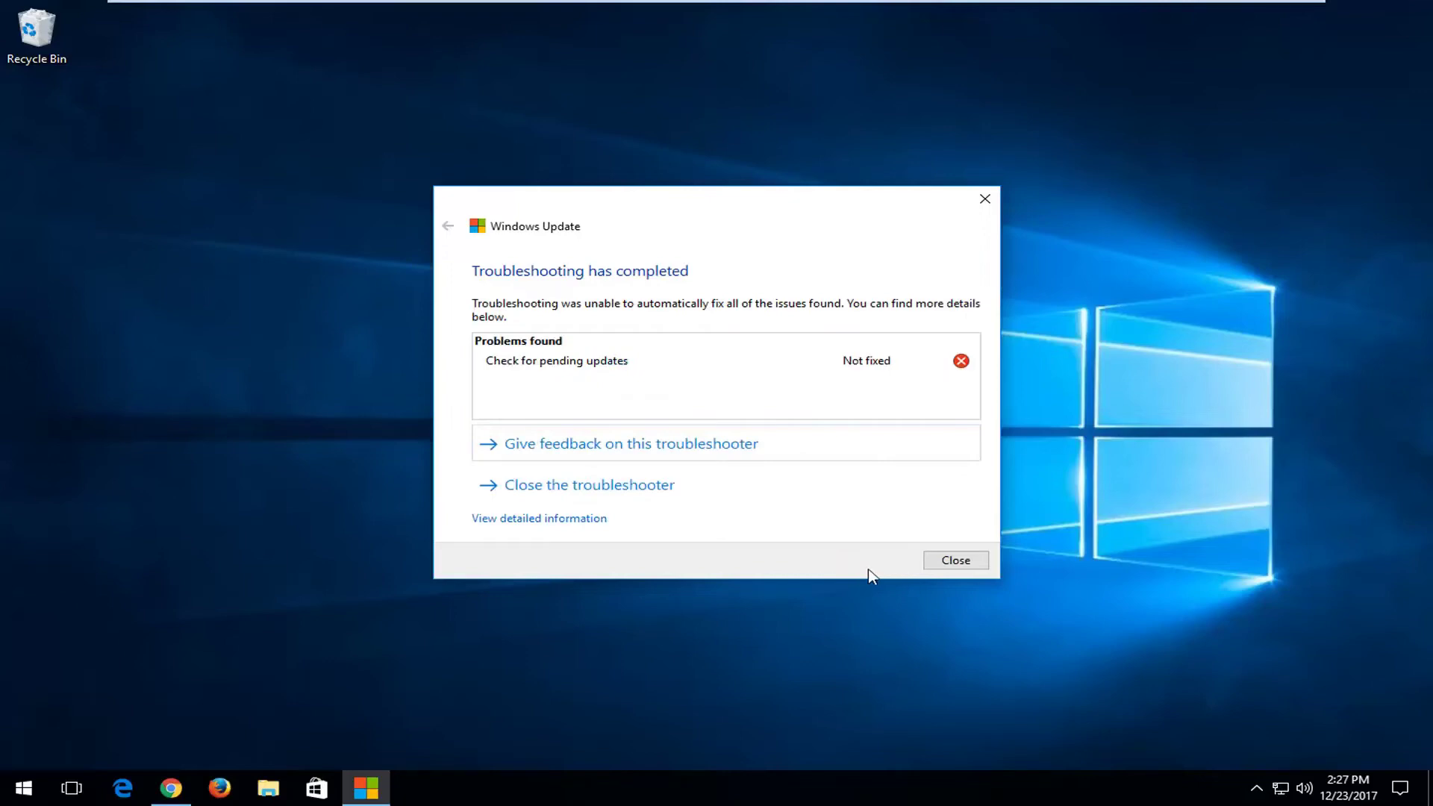
left_click(954, 562)
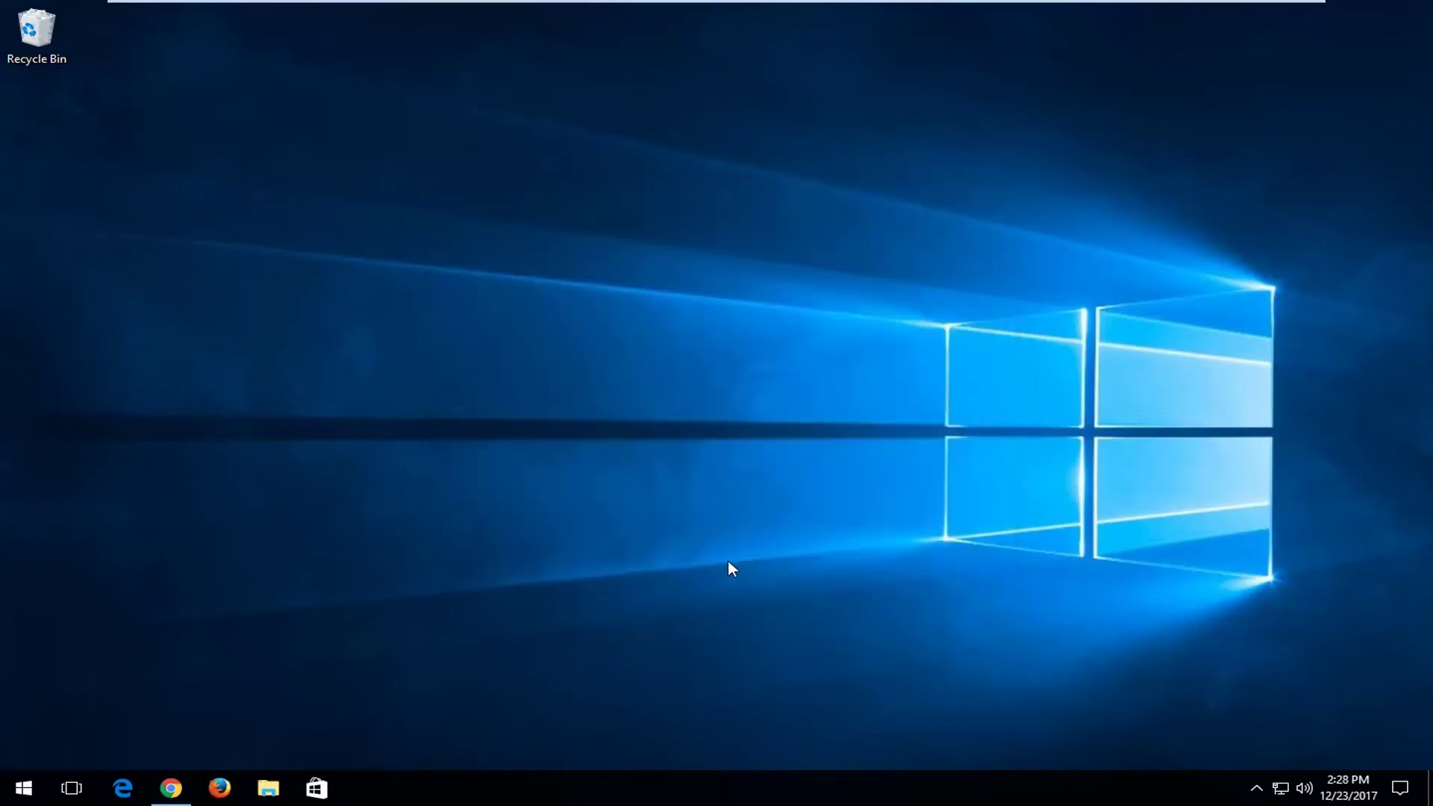